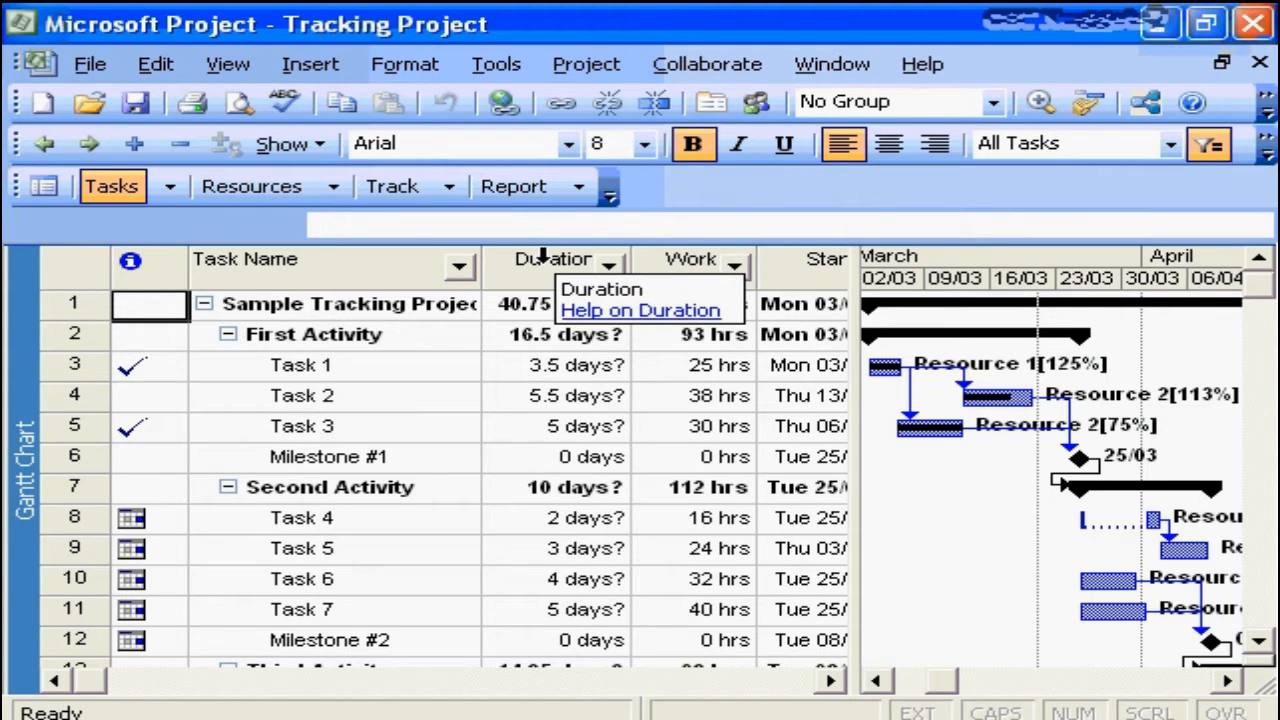
Hide the Duration column and insert a Baseline Work column before the Work column in the Gantt Chart table
right_click(545, 260)
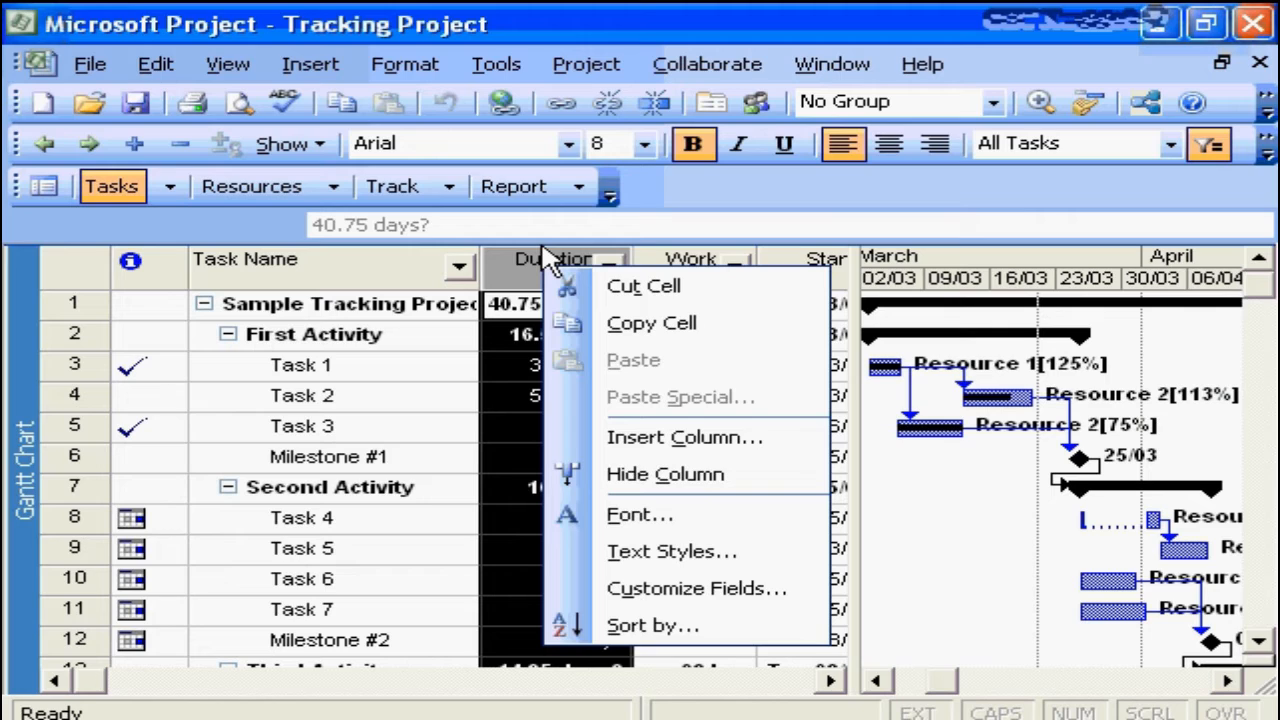
left_click(662, 472)
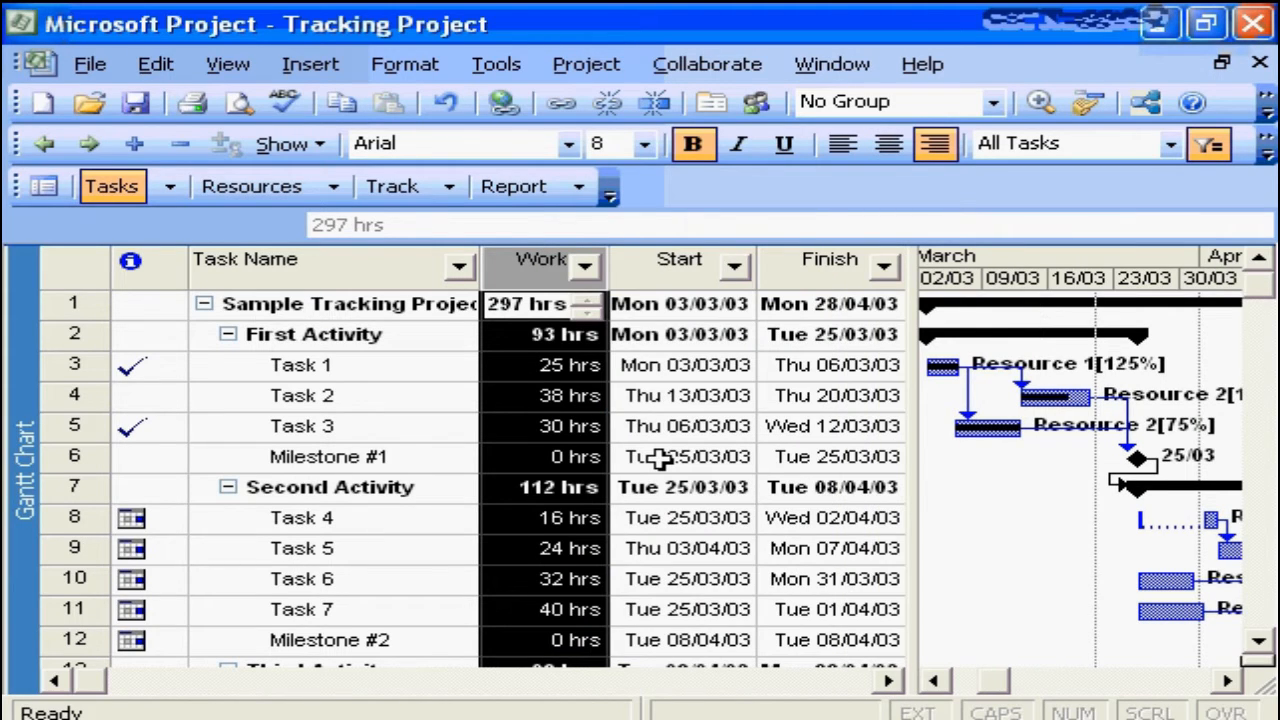
right_click(533, 283)
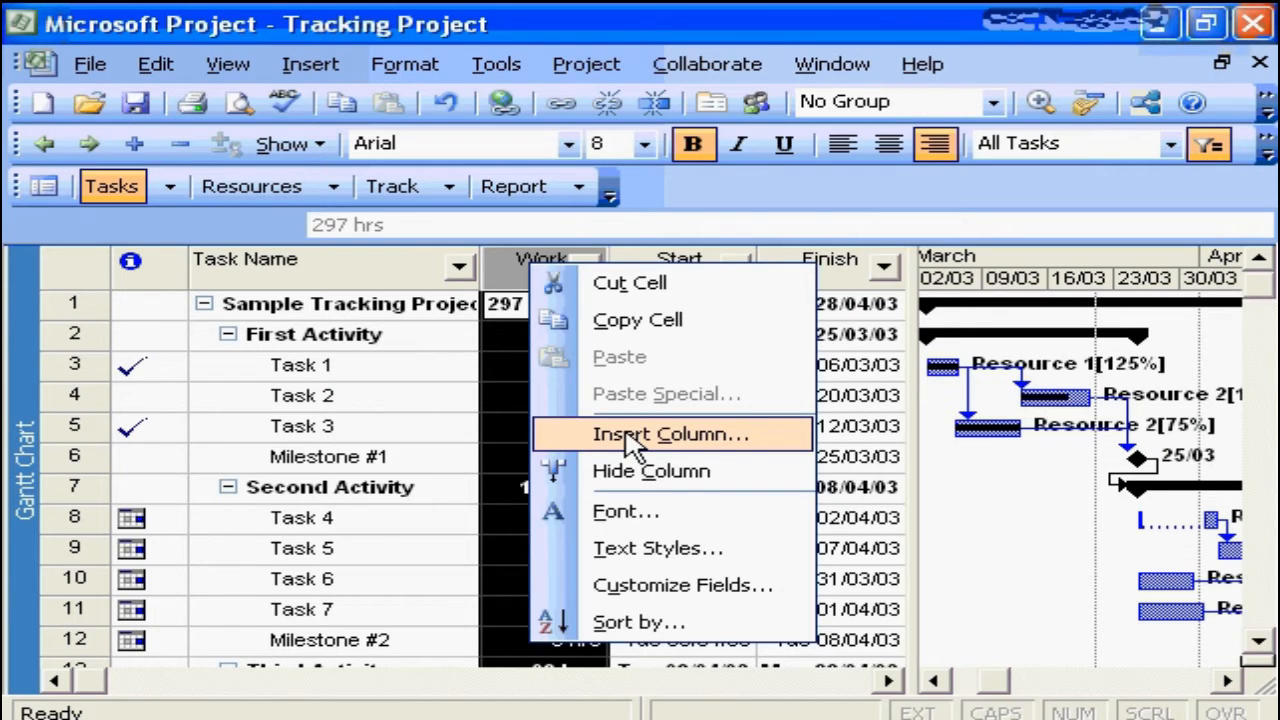
left_click(632, 440)
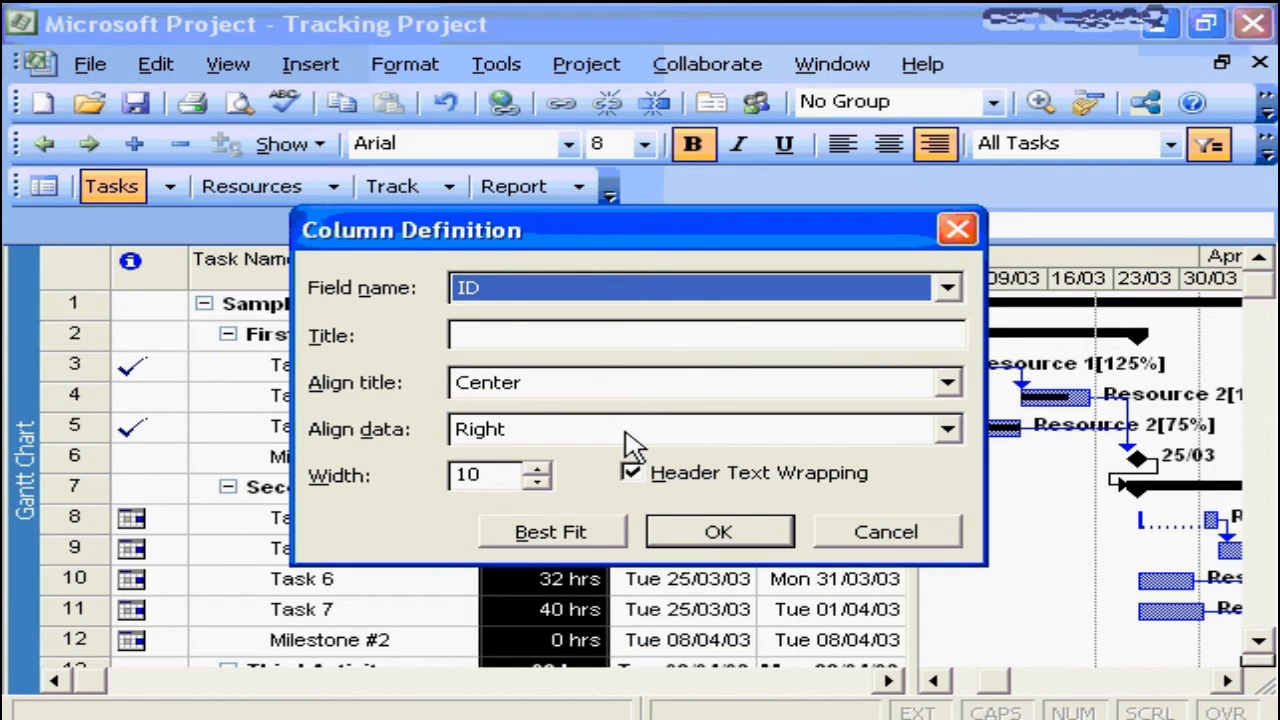
key("b")
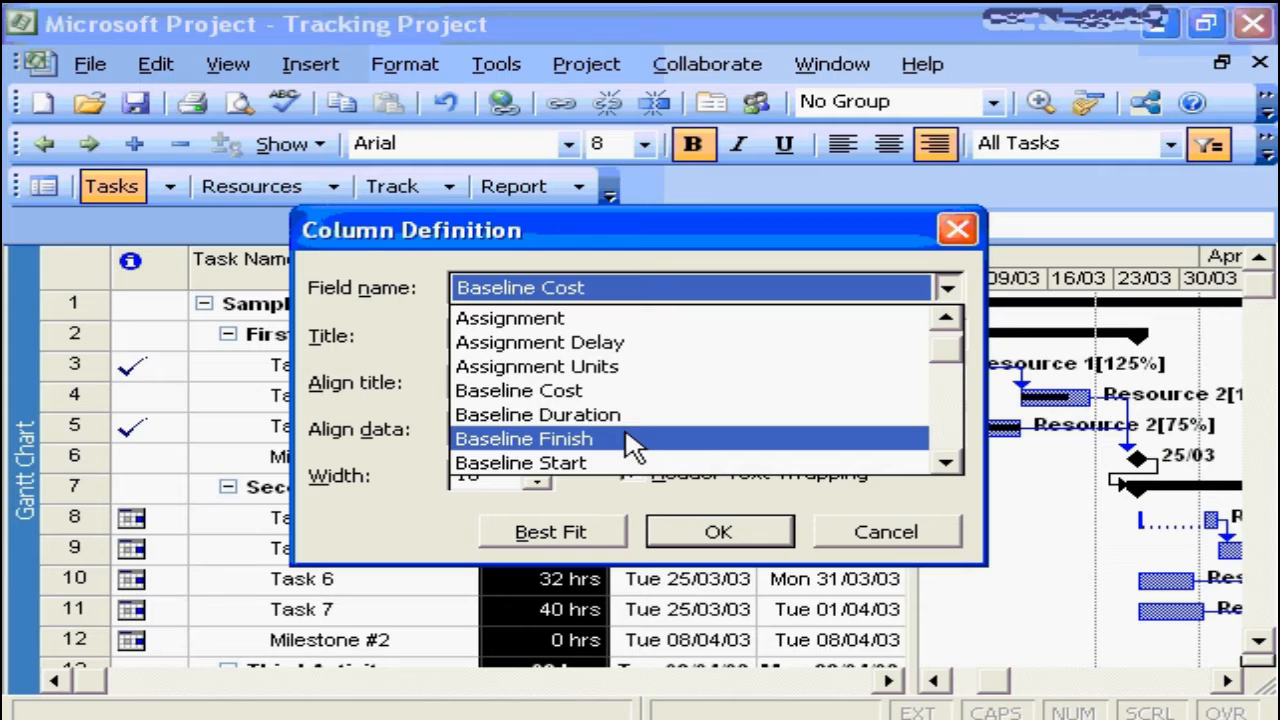
left_click(945, 463)
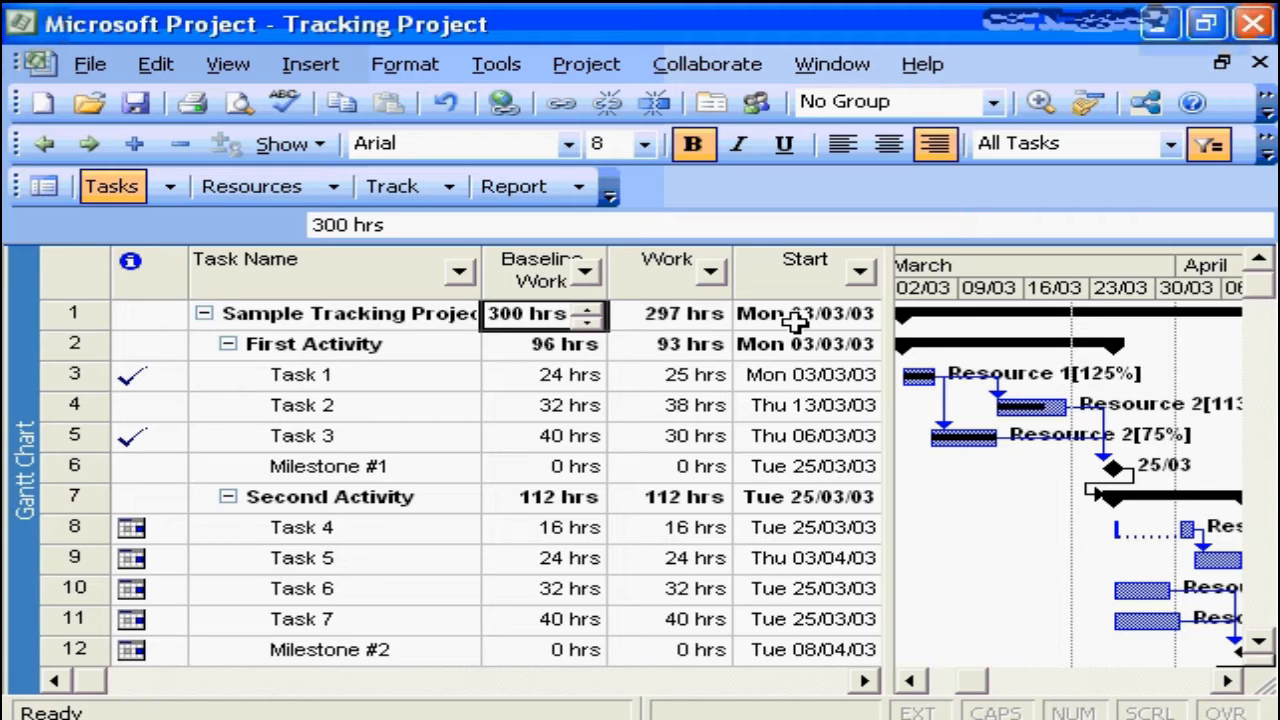
Insert Actual Work and Remaining Work columns before the Start column in the Gantt Chart table
right_click(803, 262)
left_click(837, 436)
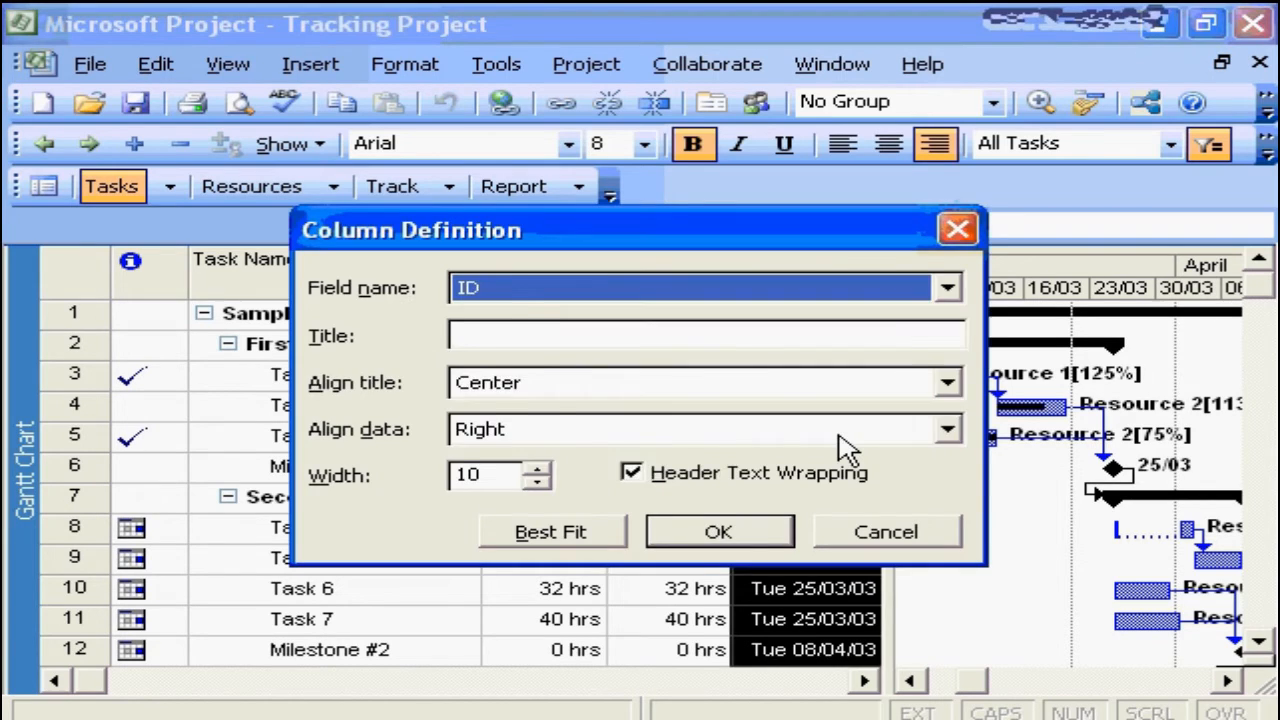
key("a")
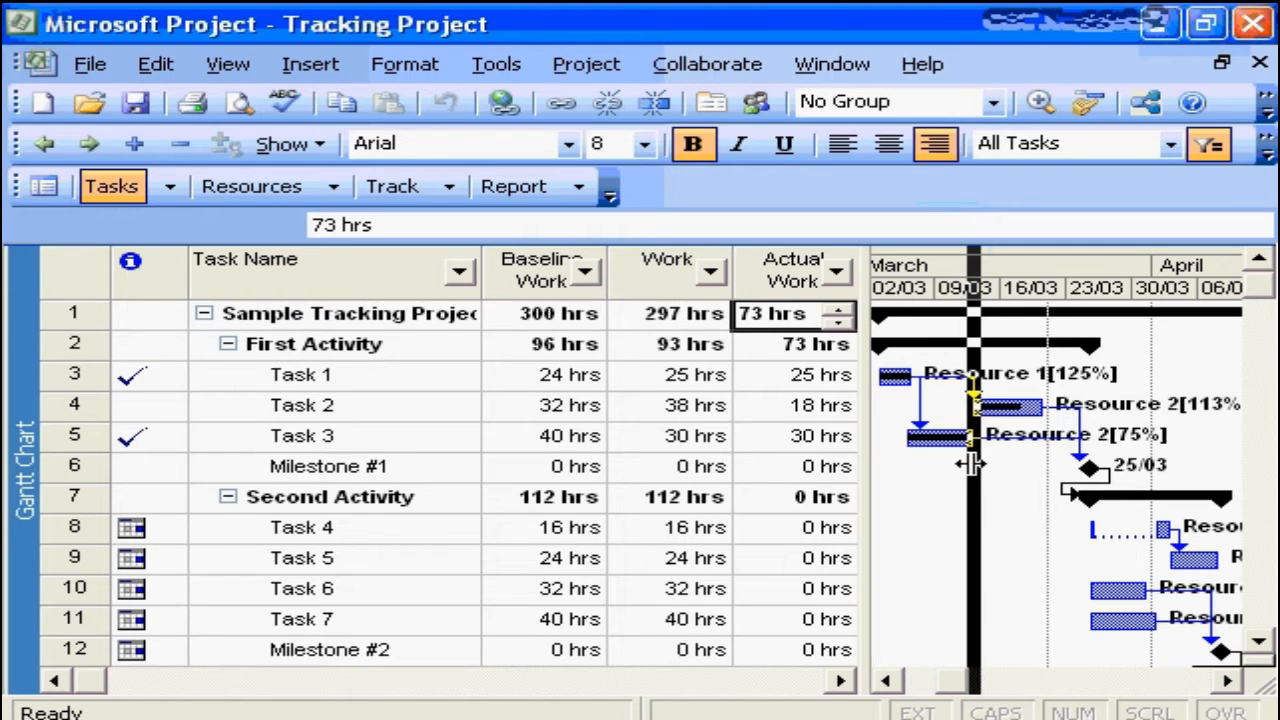
left_click_drag(970, 463, 980, 463)
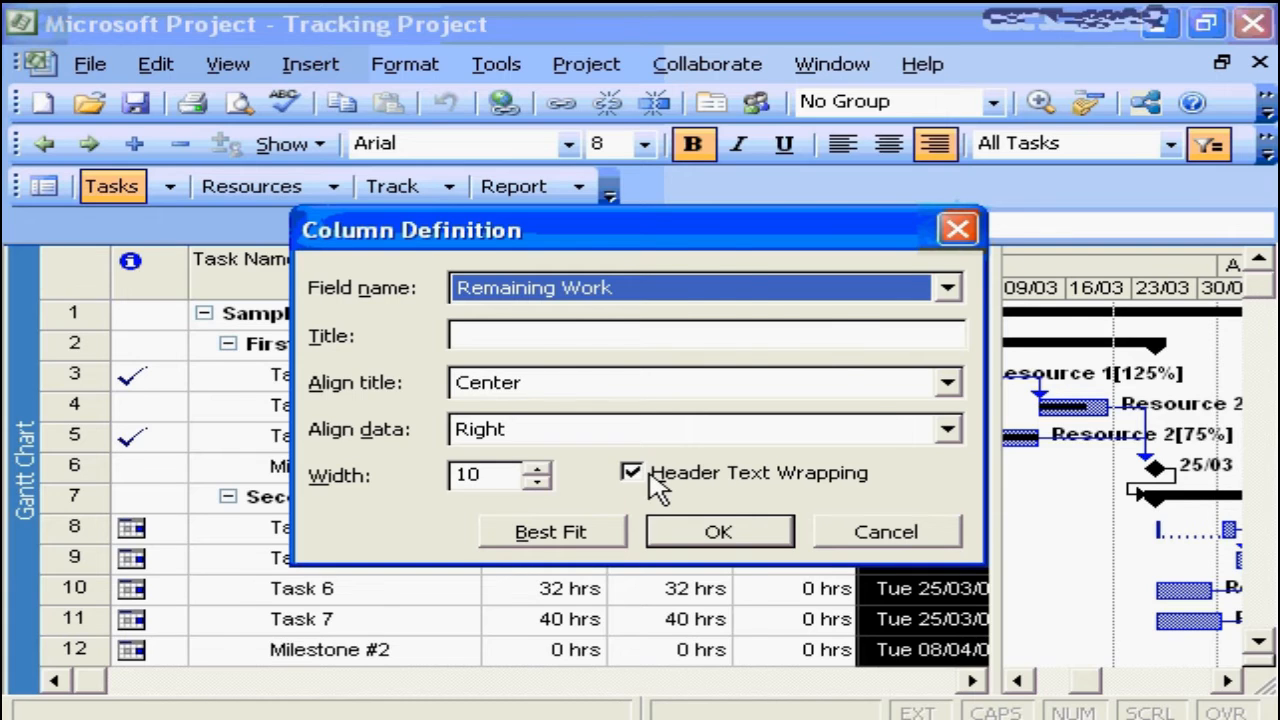
left_click(712, 530)
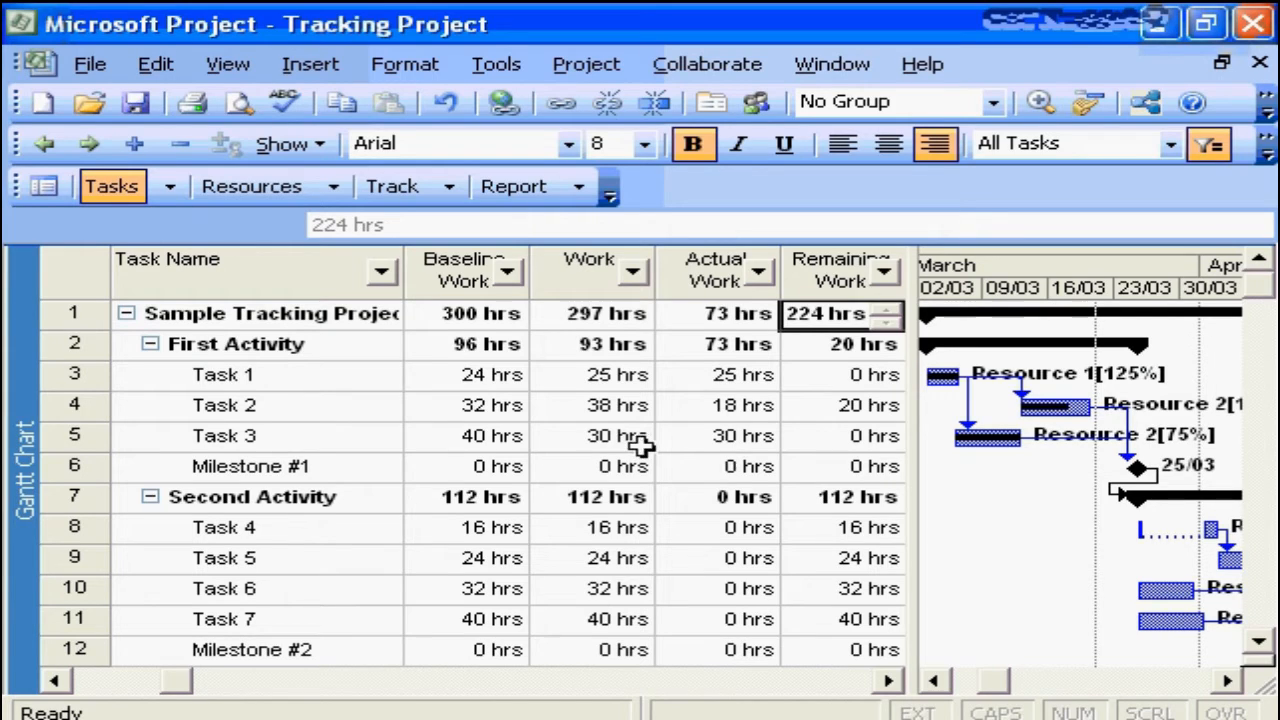
Set Task 2's actual work to 42 hours
left_click(693, 406)
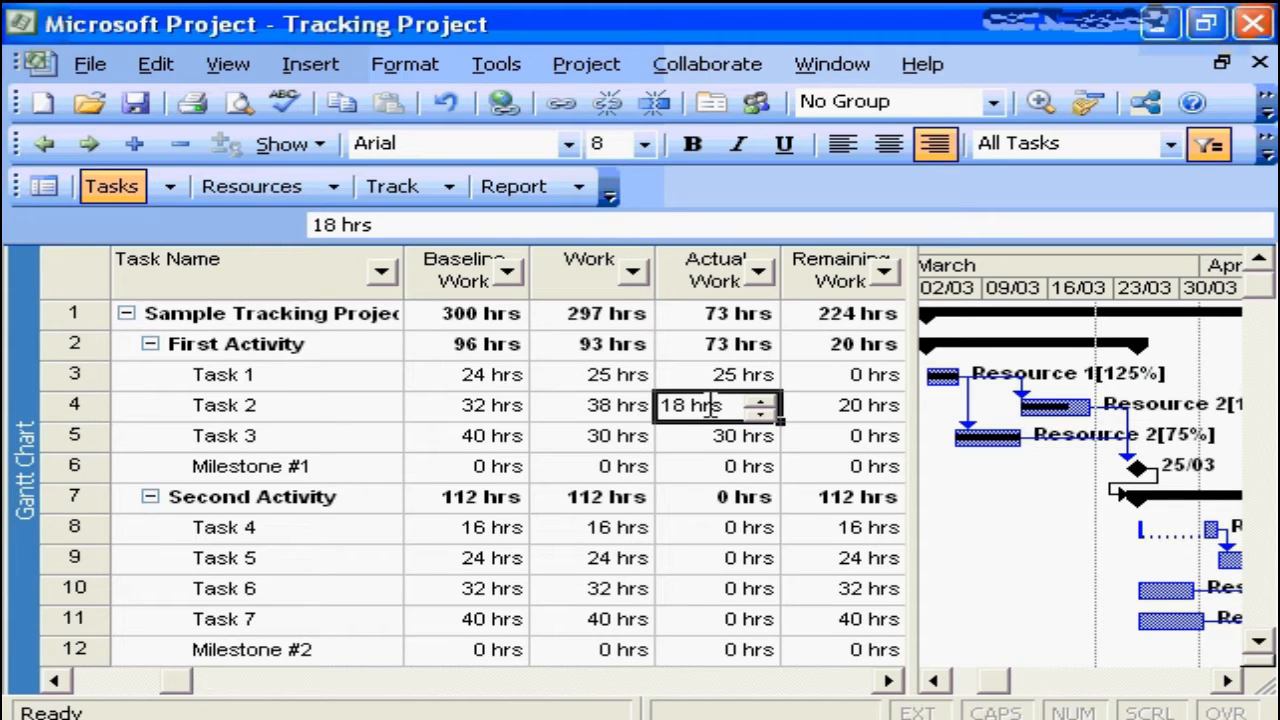
type("4")
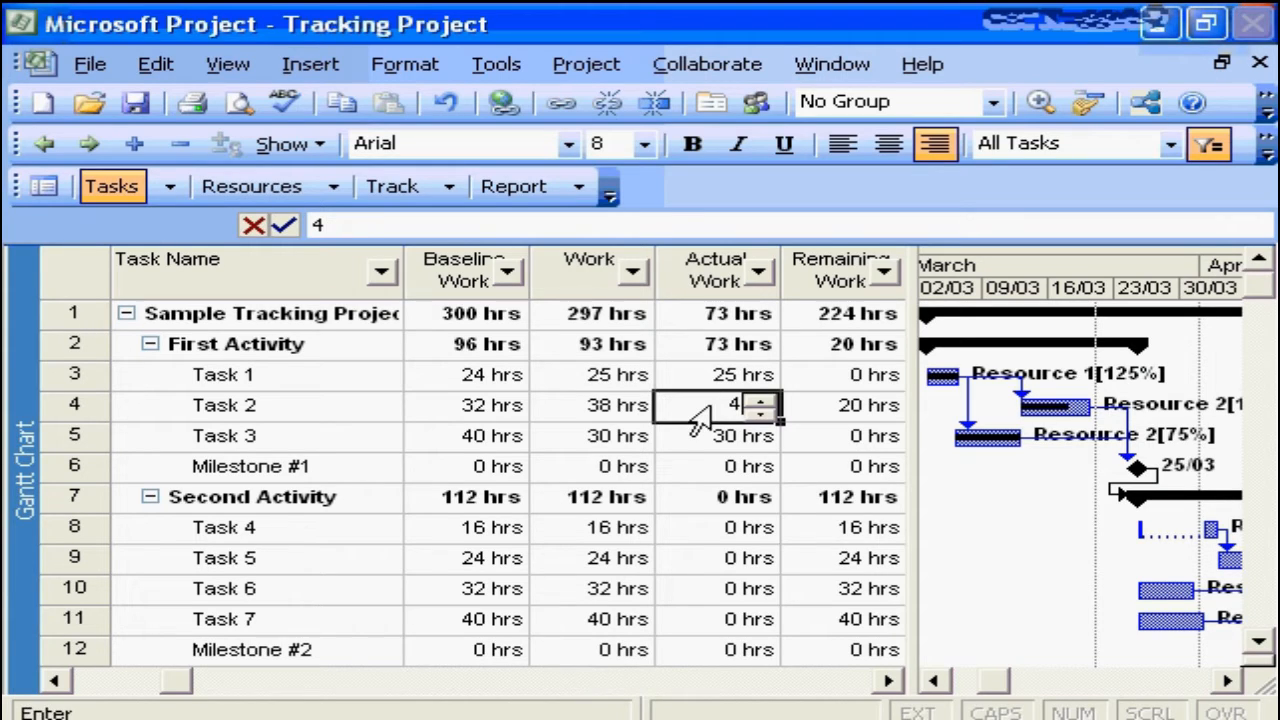
type("2")
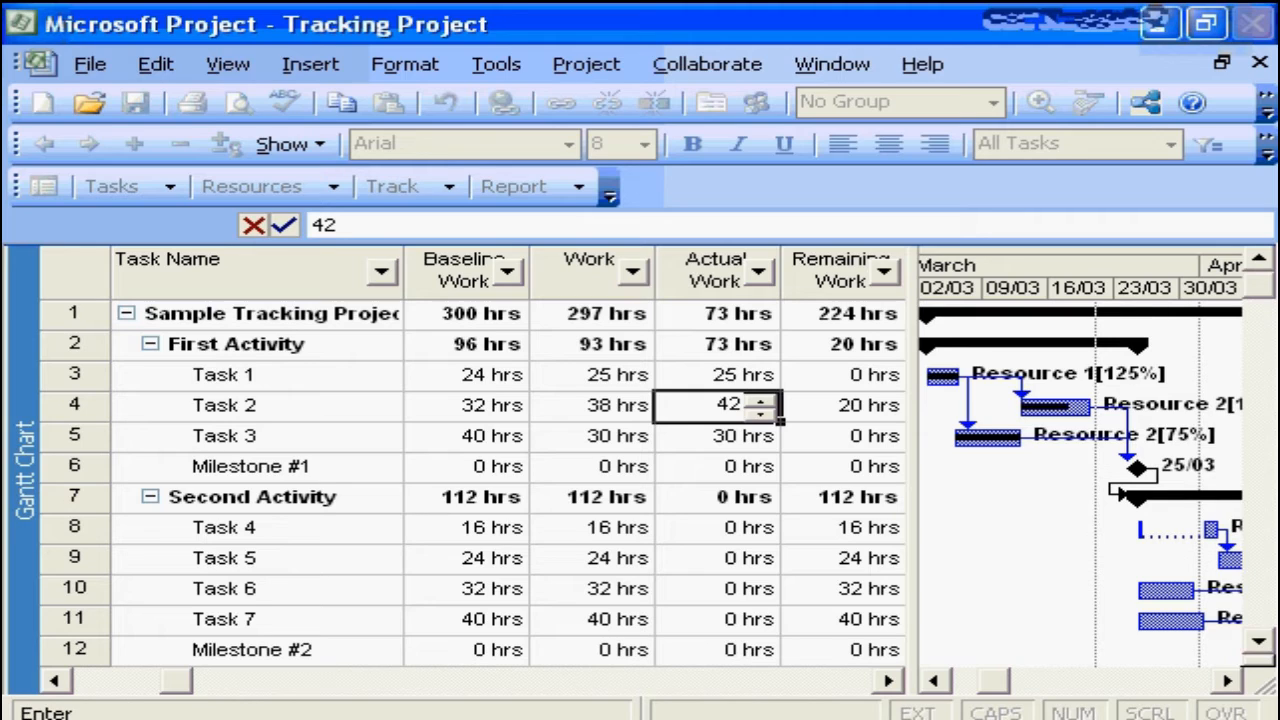
key("Return")
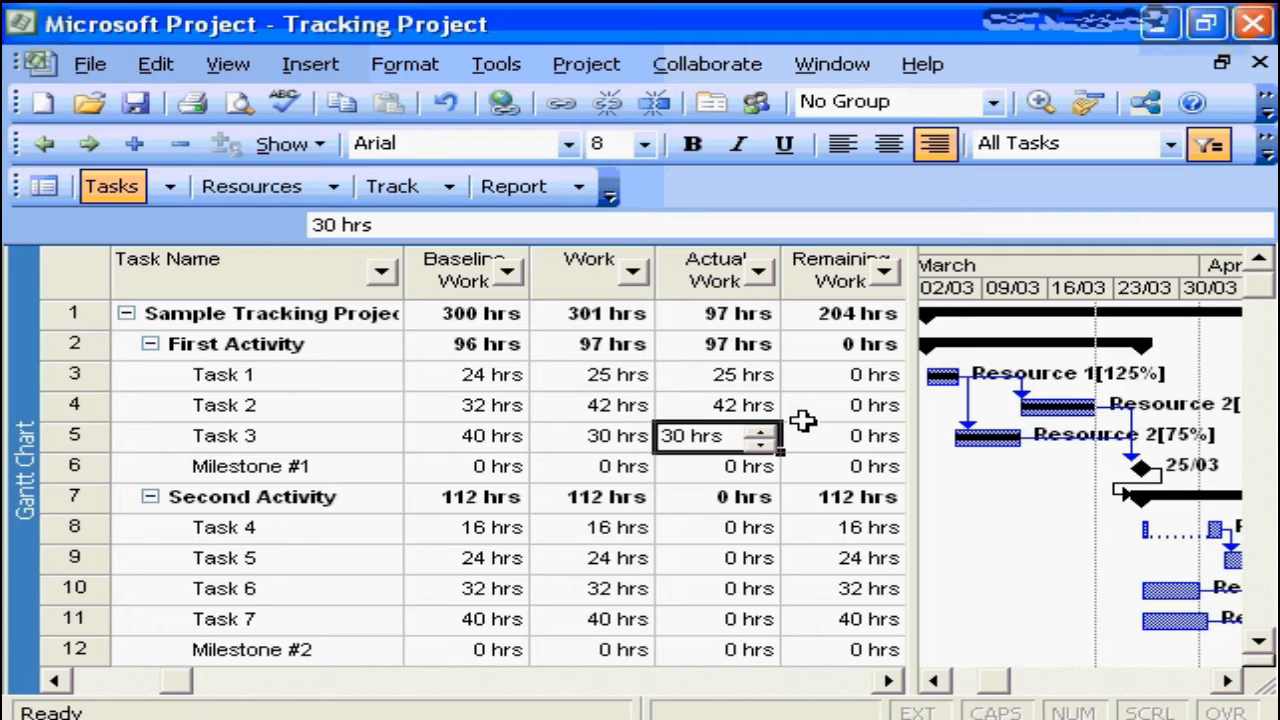
Try 2 hours of remaining work for Task 2 and reset it to 0 hours
left_click(808, 428)
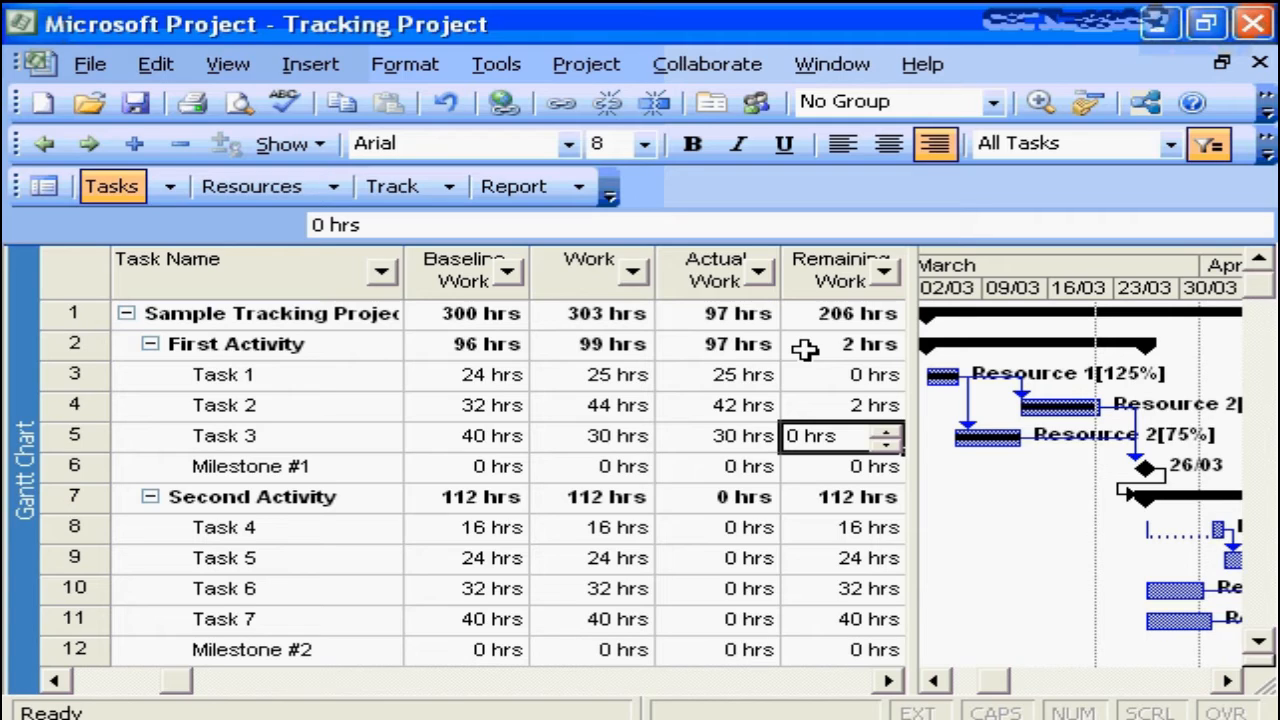
key("Up")
type("0")
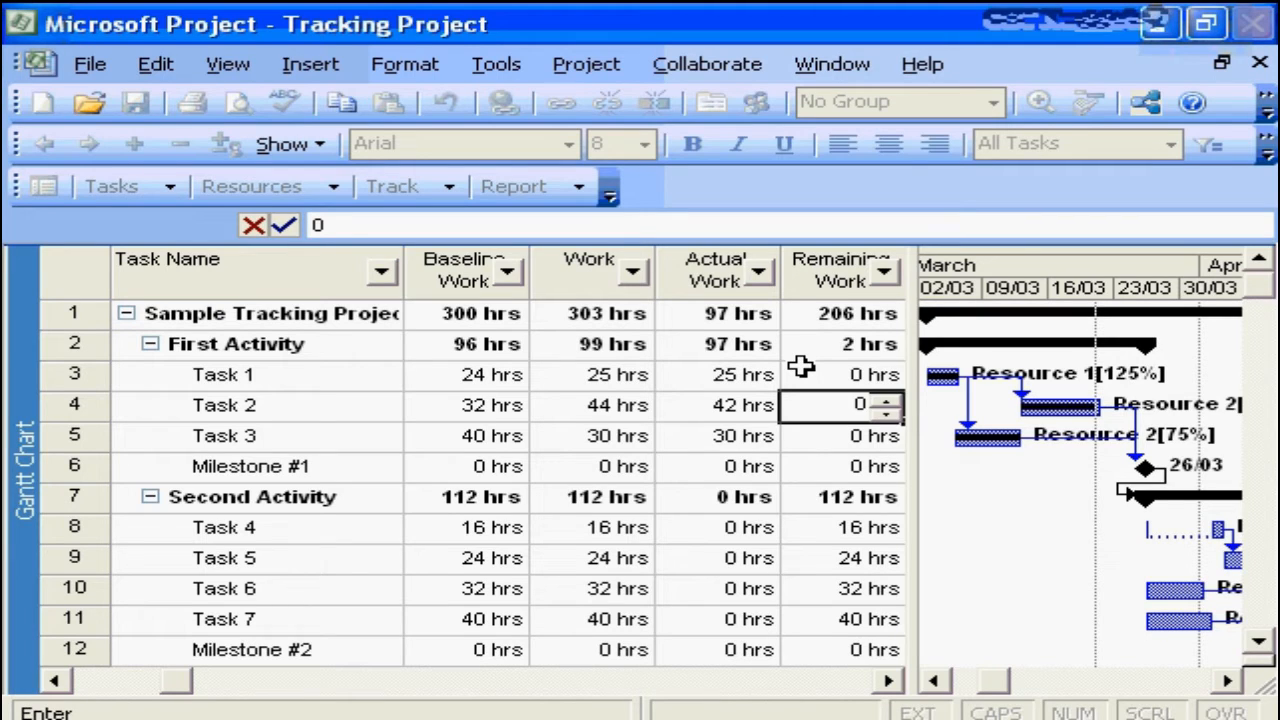
left_click(801, 366)
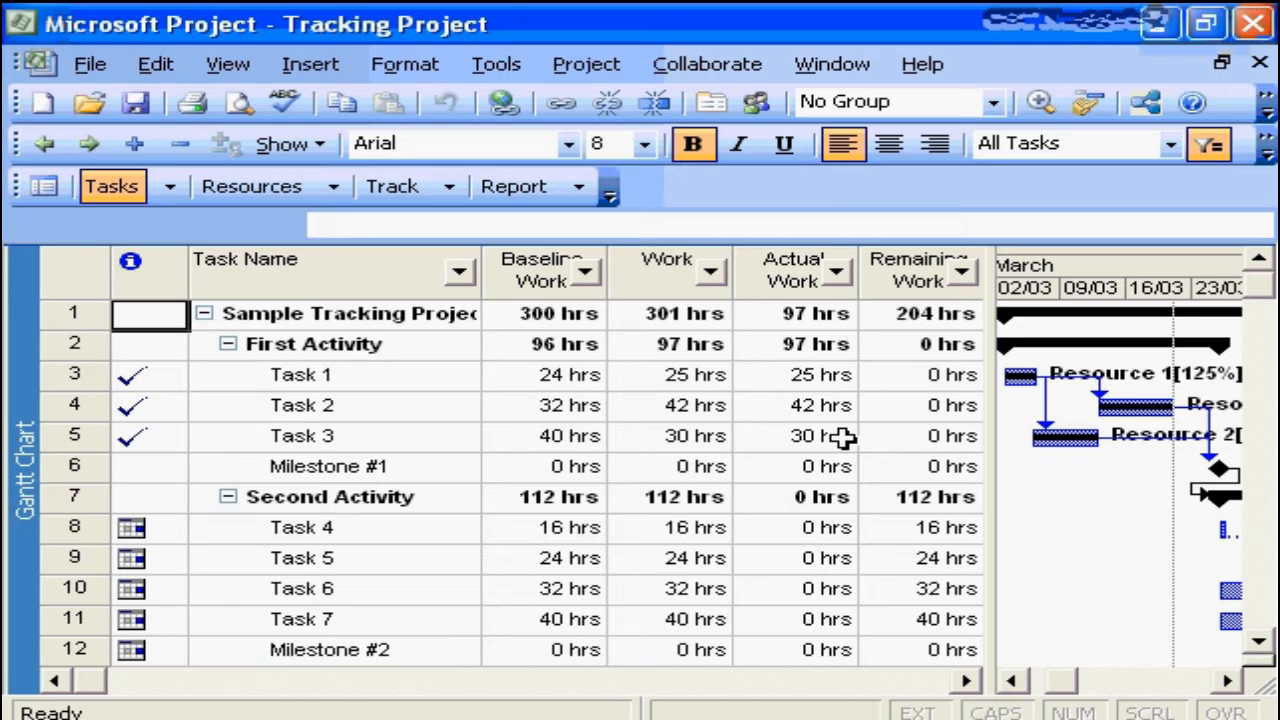
Switch to the Resource Usage view and expand the assignments of Resource 3
left_click(228, 64)
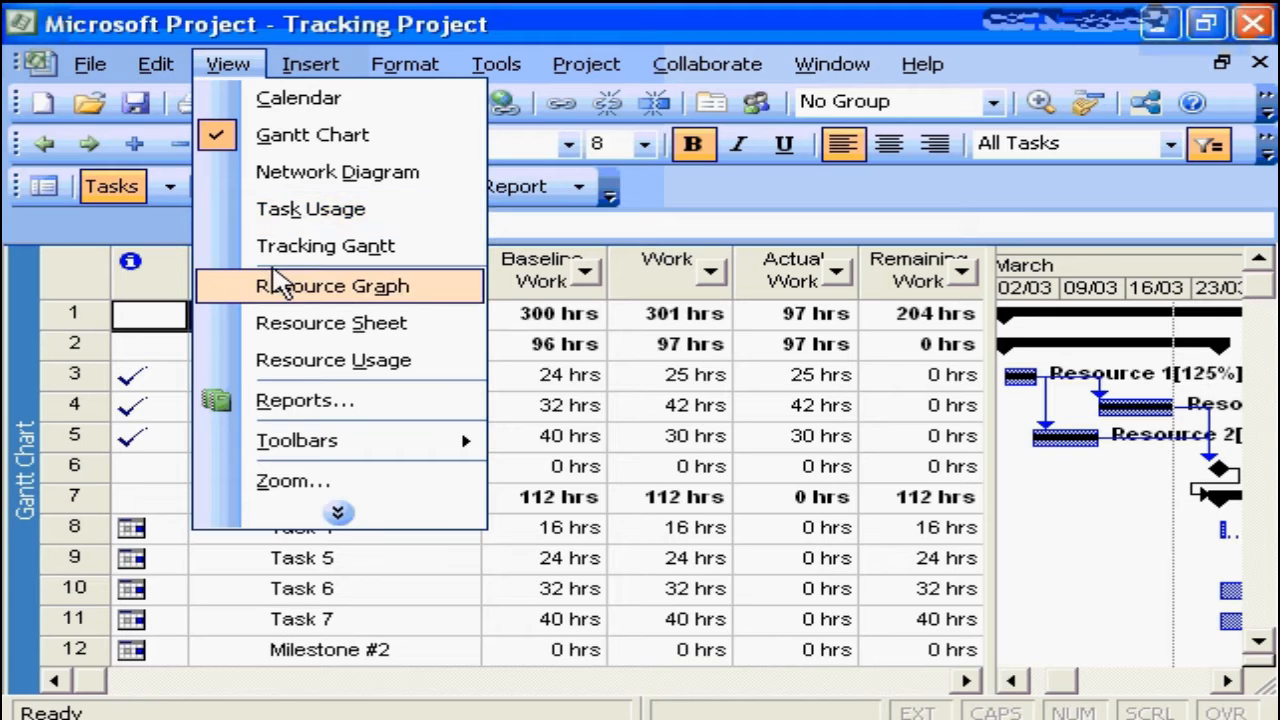
left_click(276, 370)
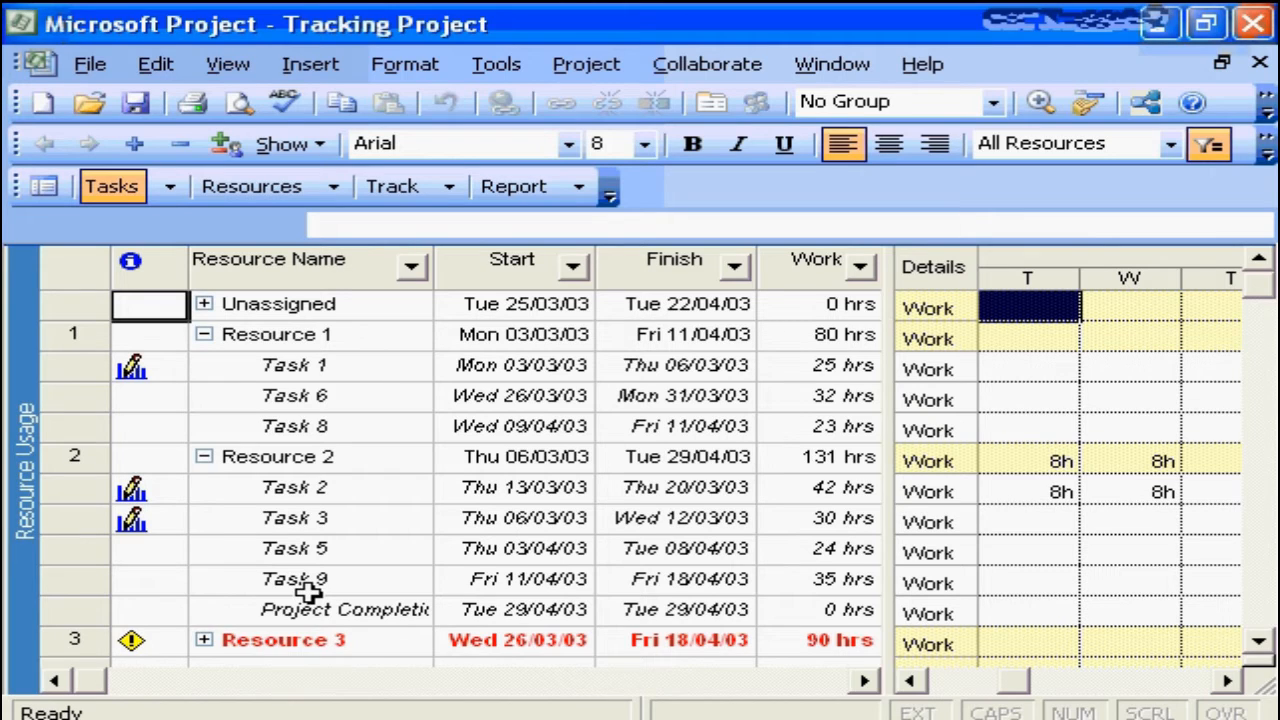
left_click(204, 640)
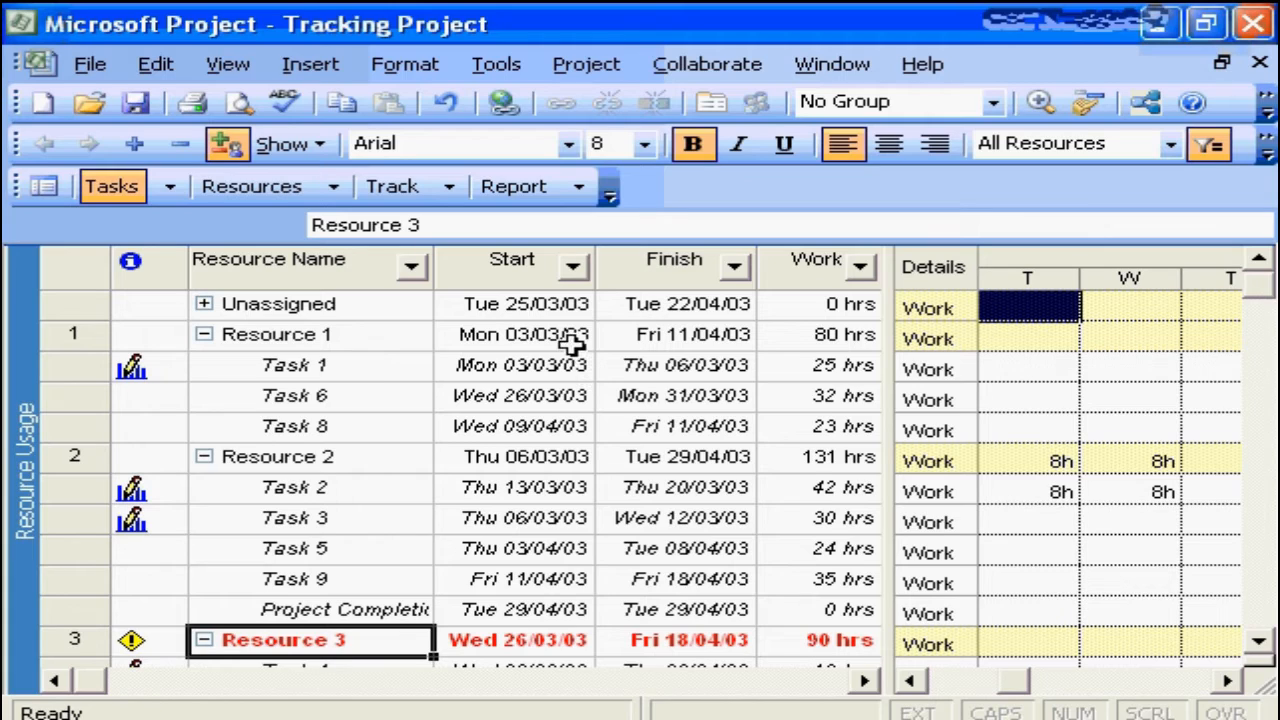
Hide the Start and Finish columns, replacing them with Actual Work and Remaining Work columns before the Work column
right_click(505, 270)
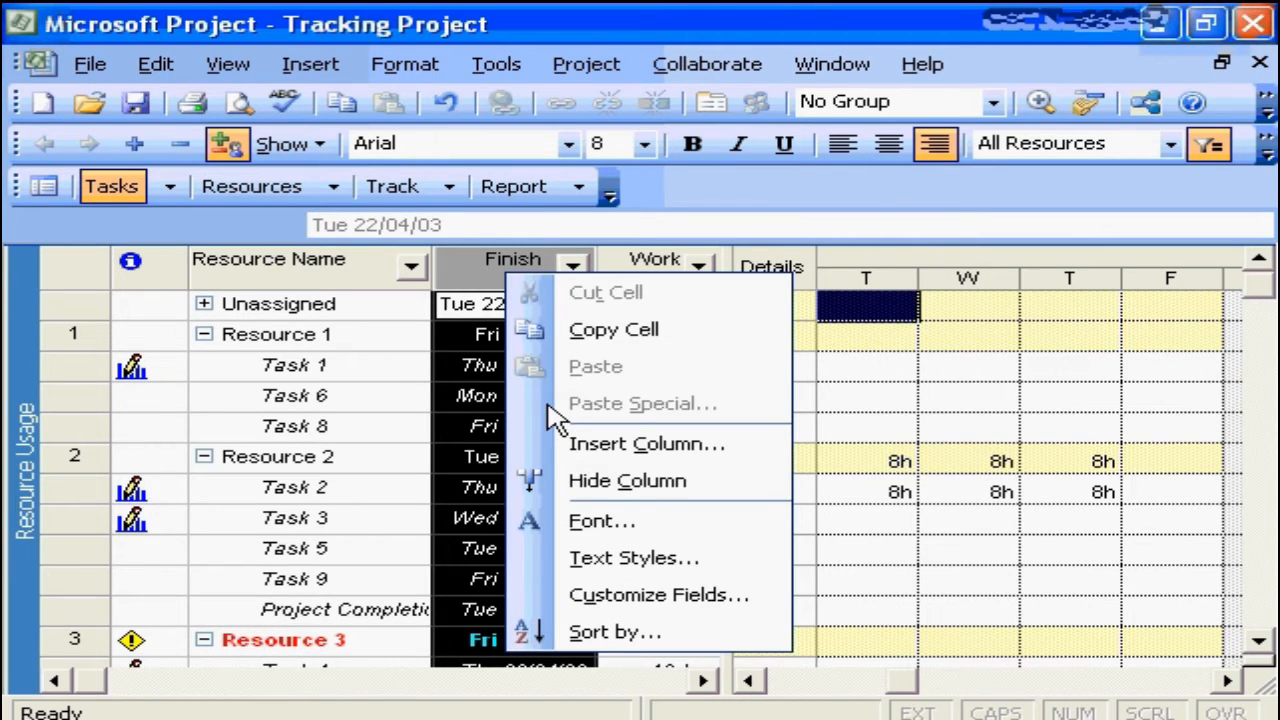
left_click(590, 480)
right_click(480, 268)
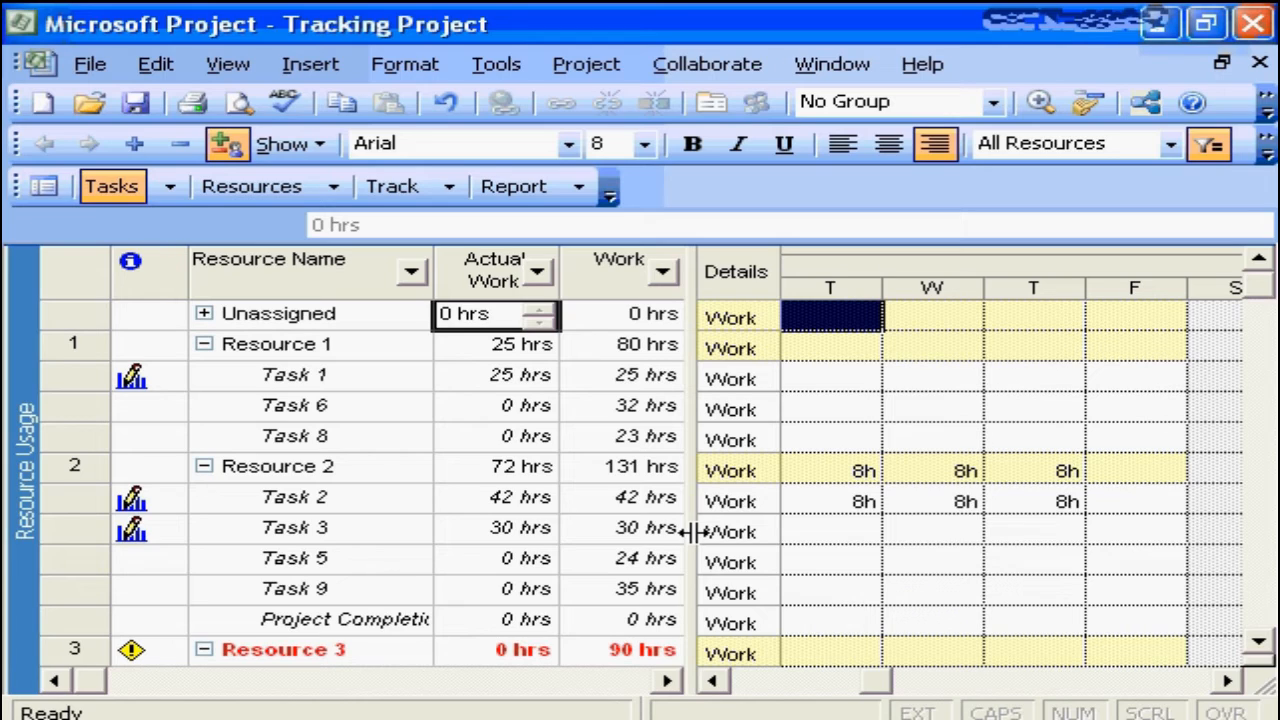
double_click(620, 265)
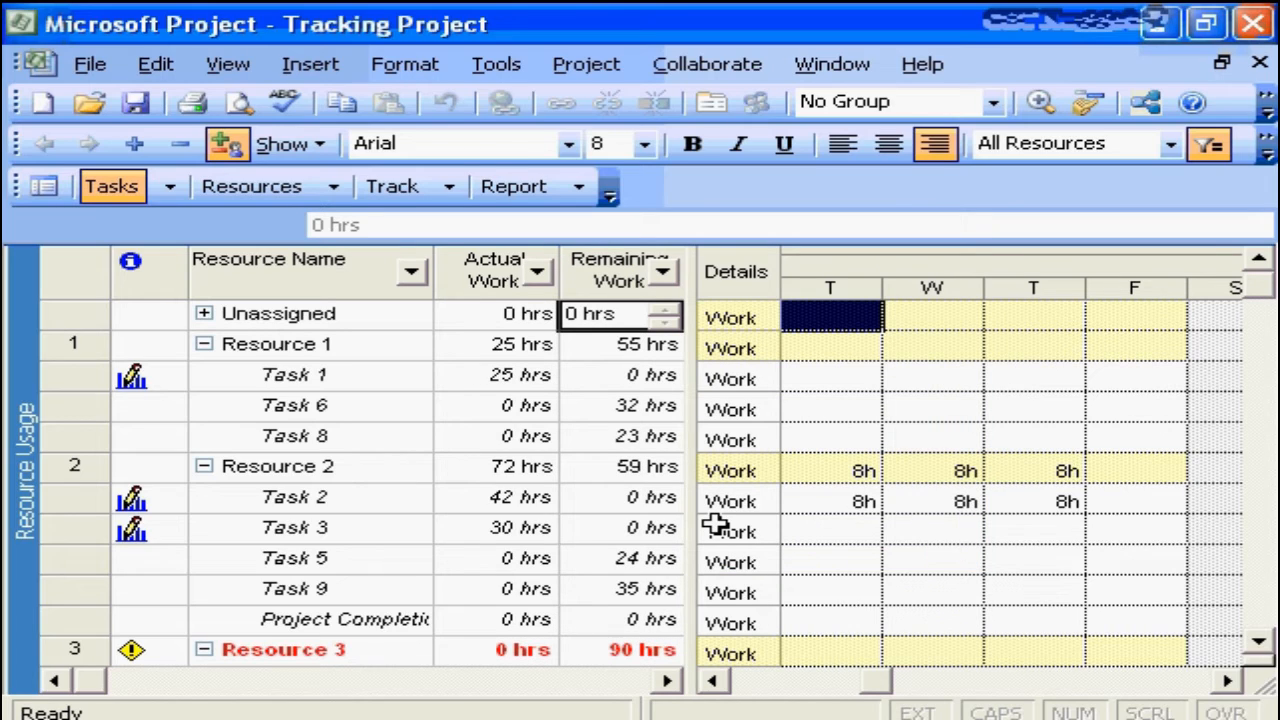
left_click_drag(697, 526, 836, 531)
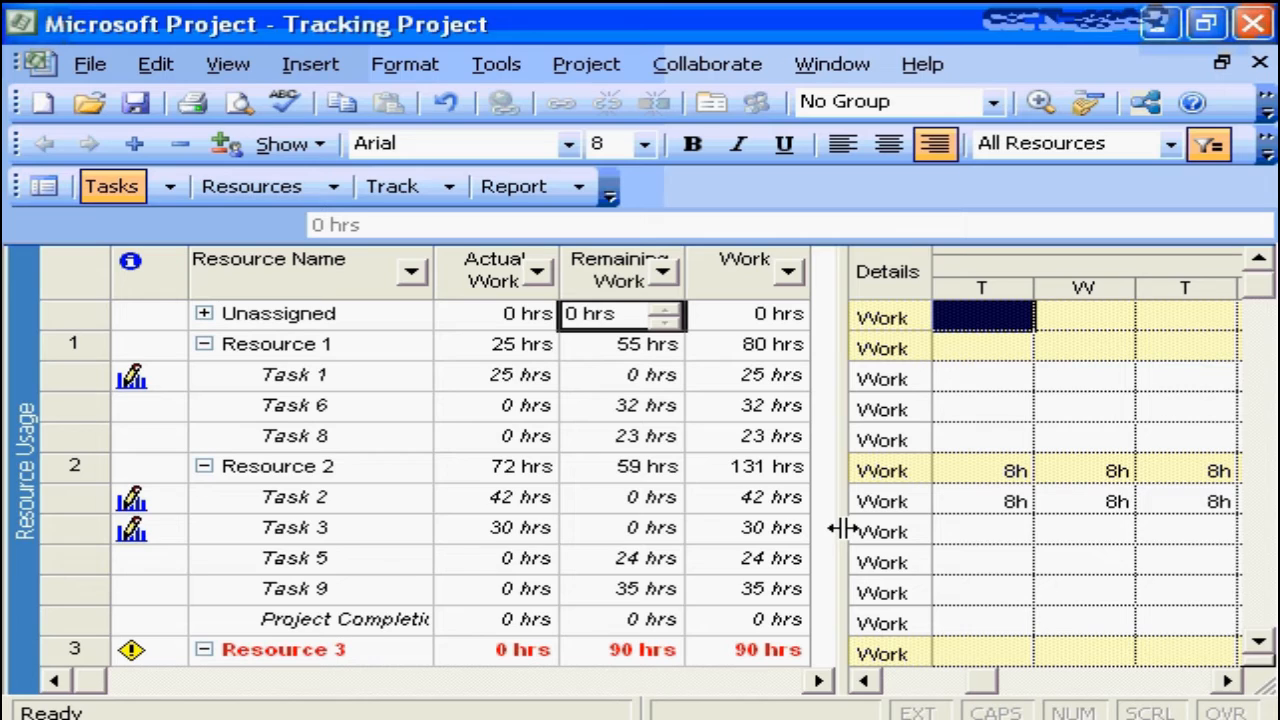
left_click_drag(842, 528, 816, 530)
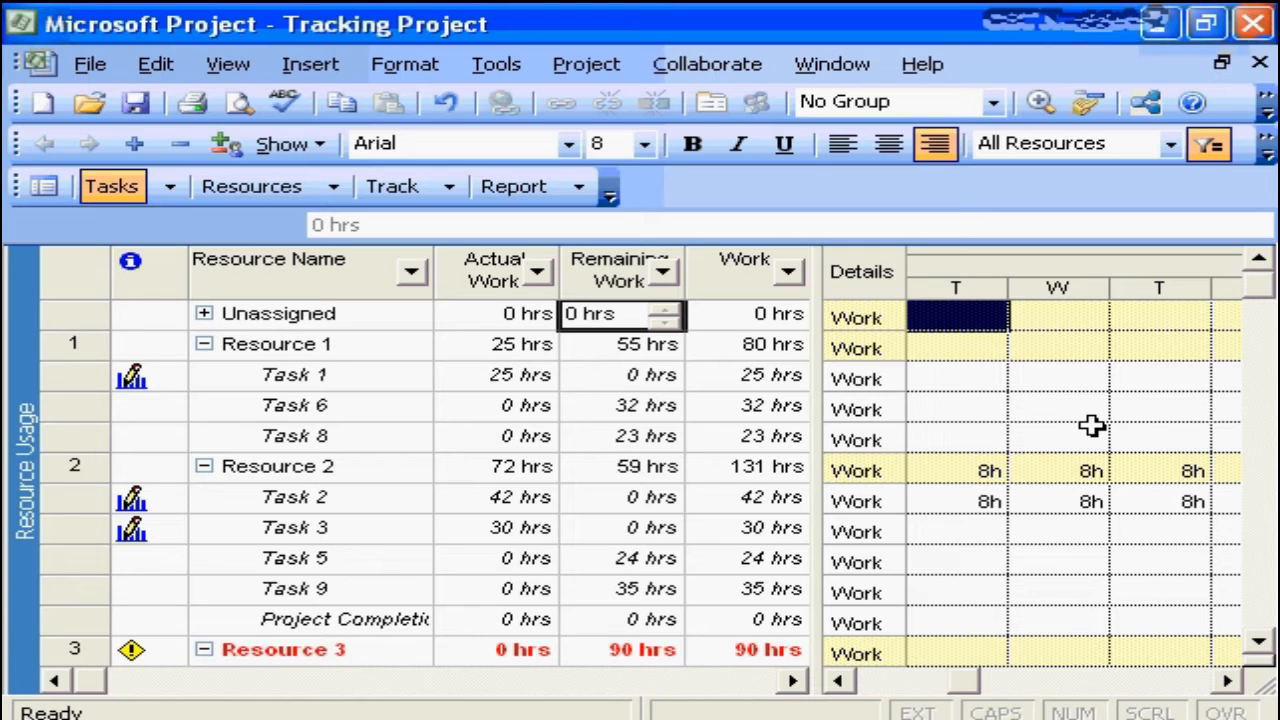
Add Actual Work as a detail row in the time-phased grid of the Resource Usage view
right_click(960, 380)
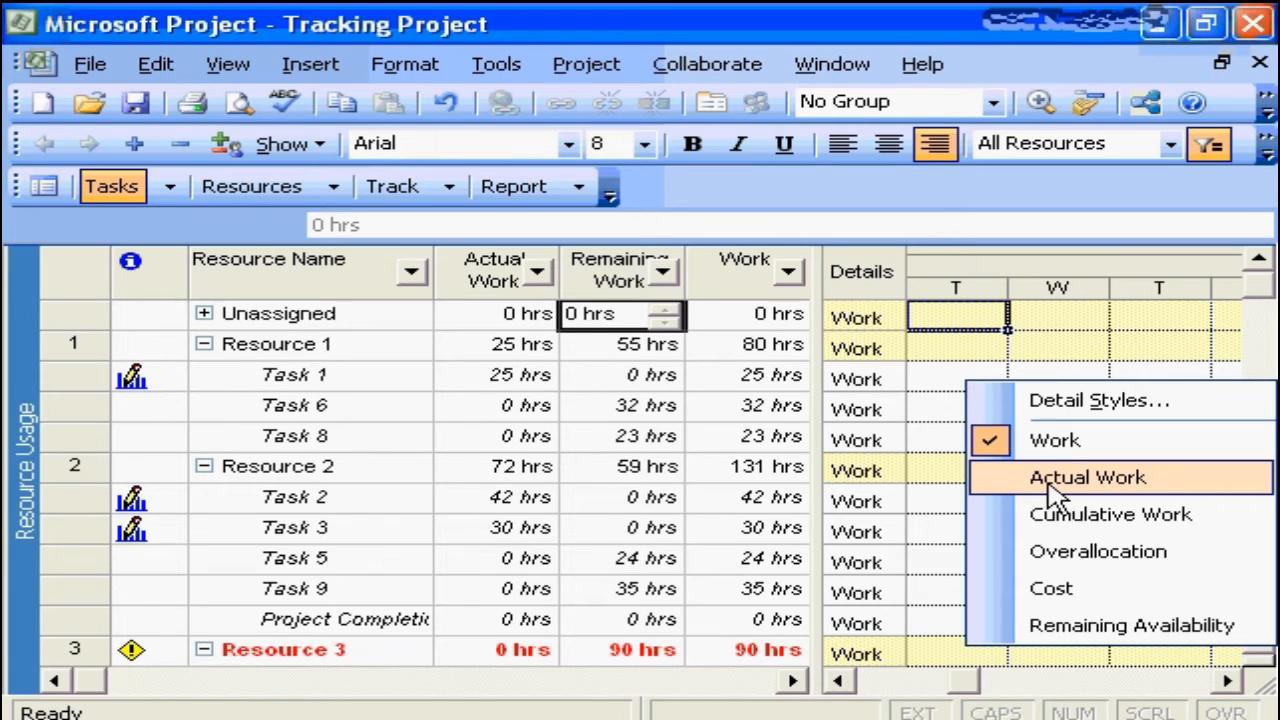
left_click(1055, 485)
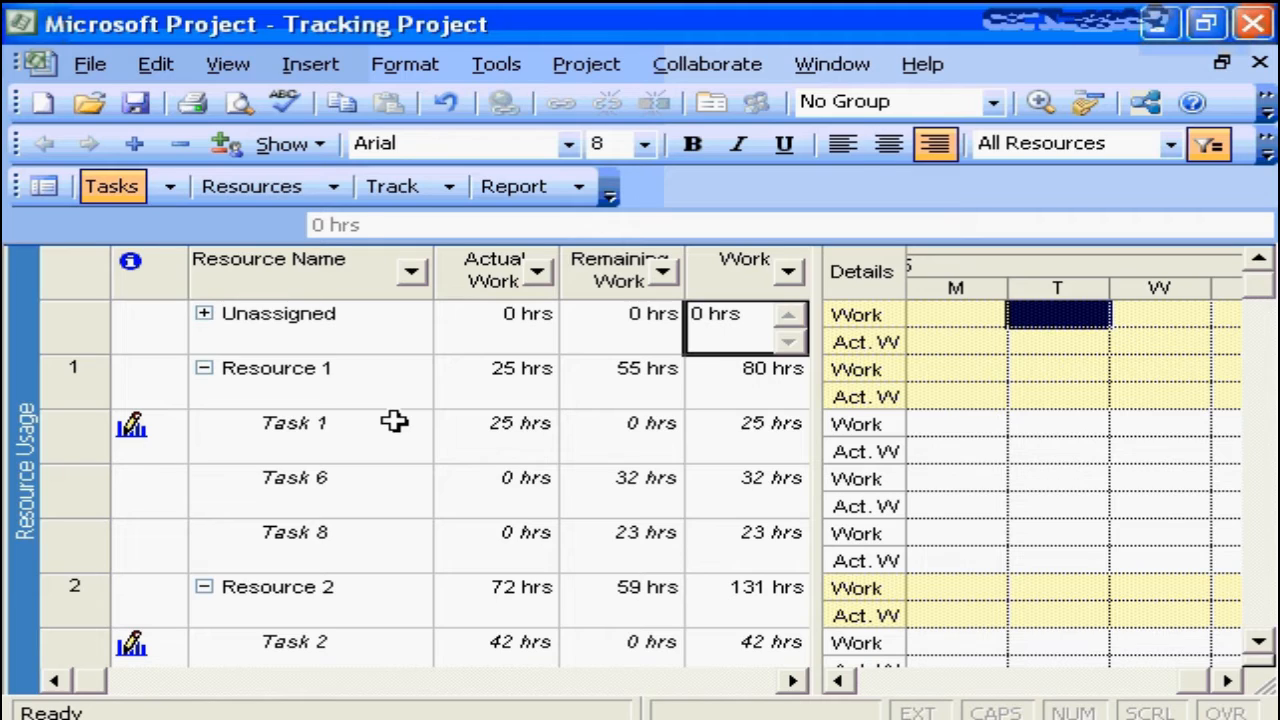
For Task 6 under Resource 1, set the actual work to 8 hours and the remaining work to 50 hours
left_click(292, 497)
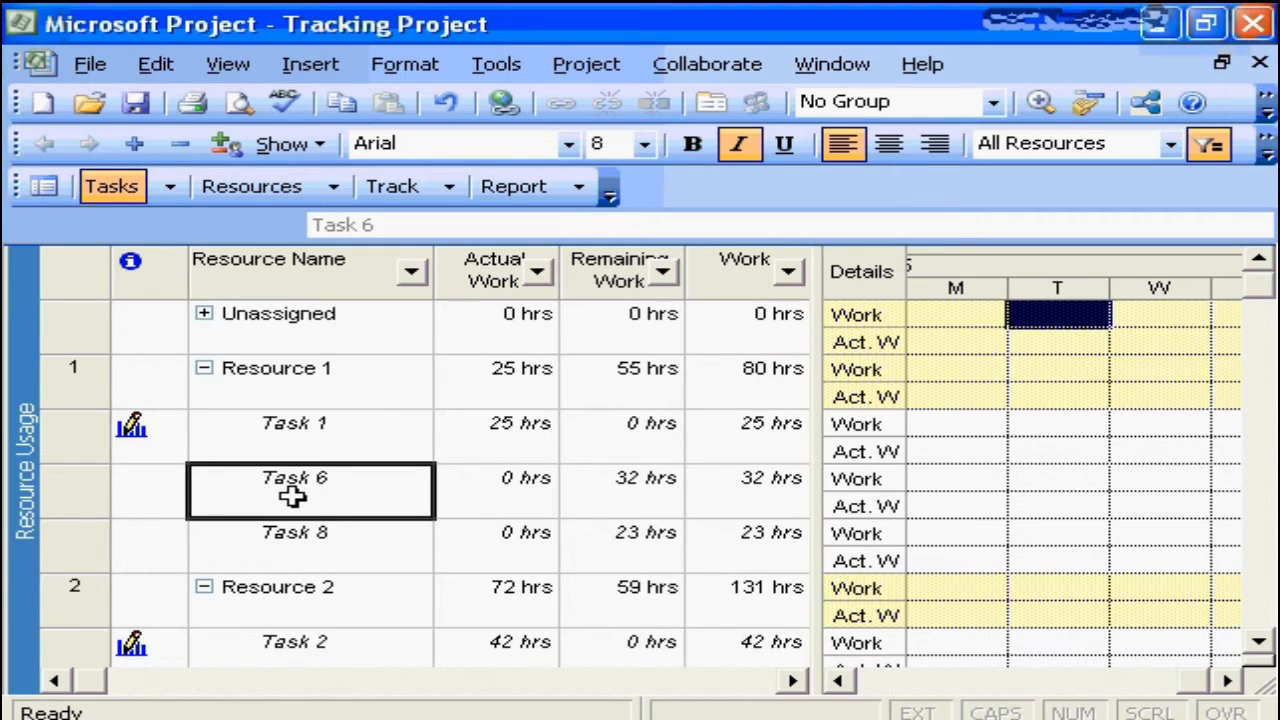
left_click(468, 491)
type("8")
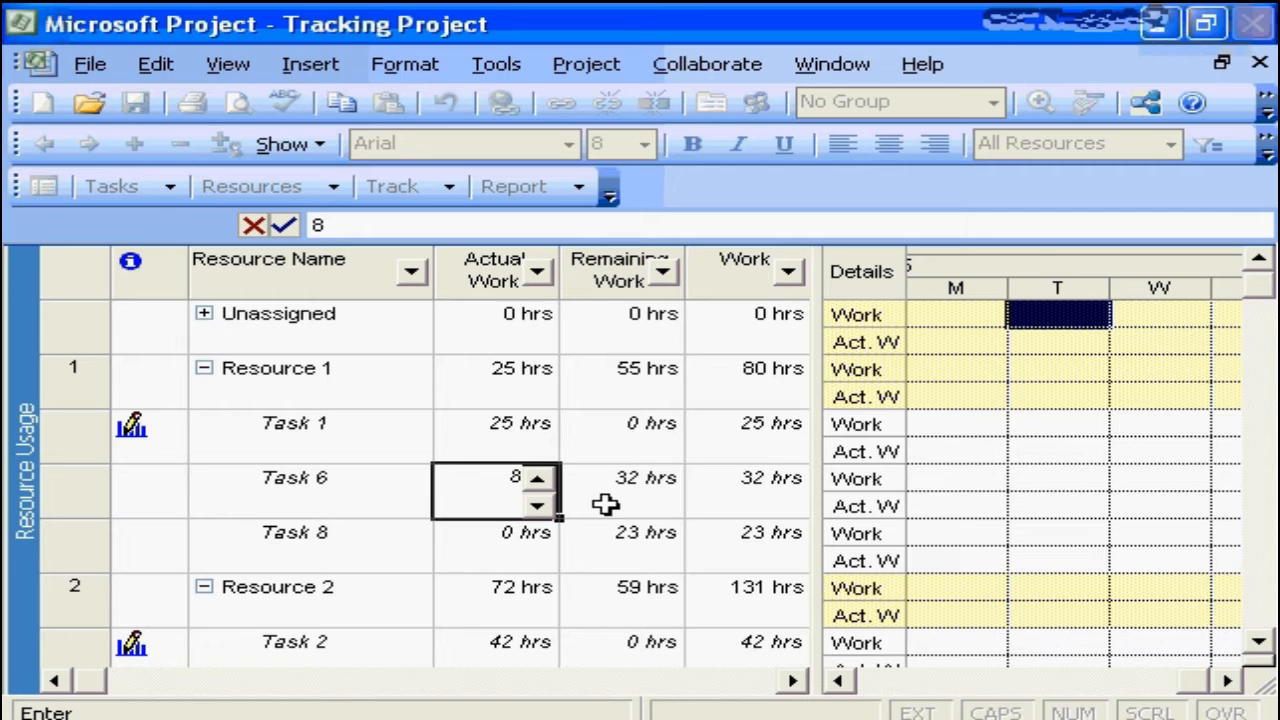
key("Return")
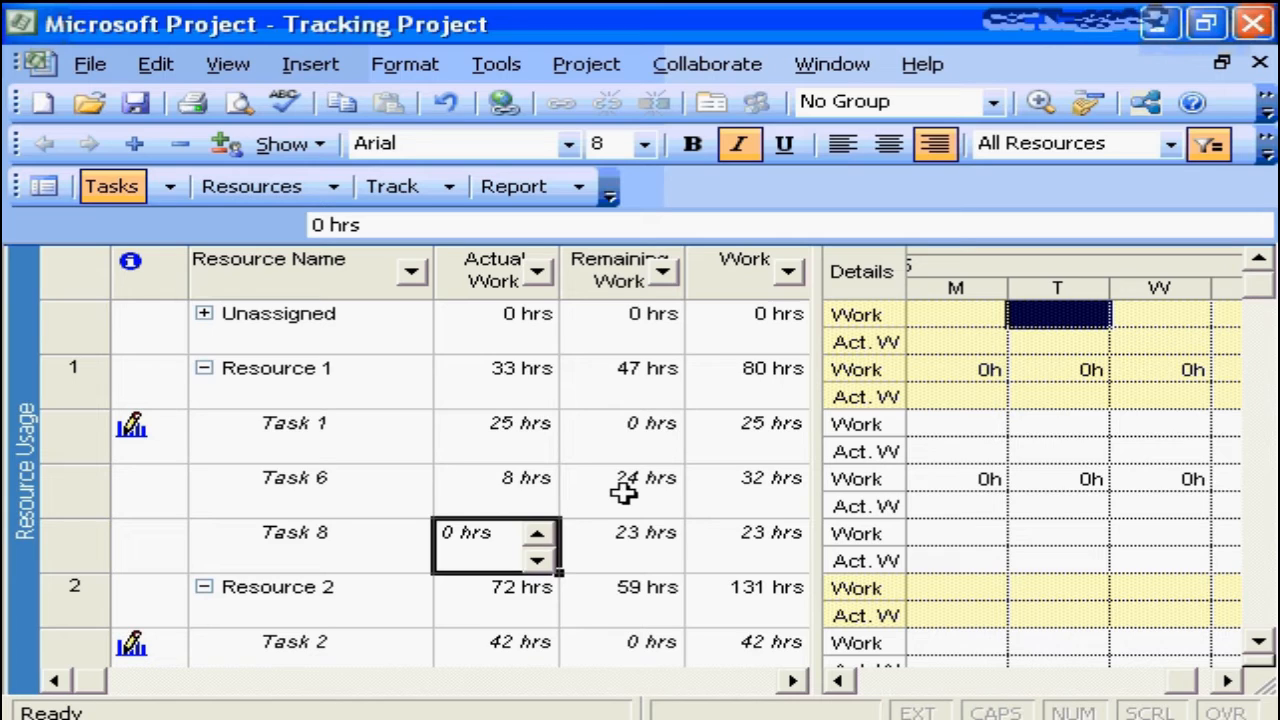
left_click(622, 492)
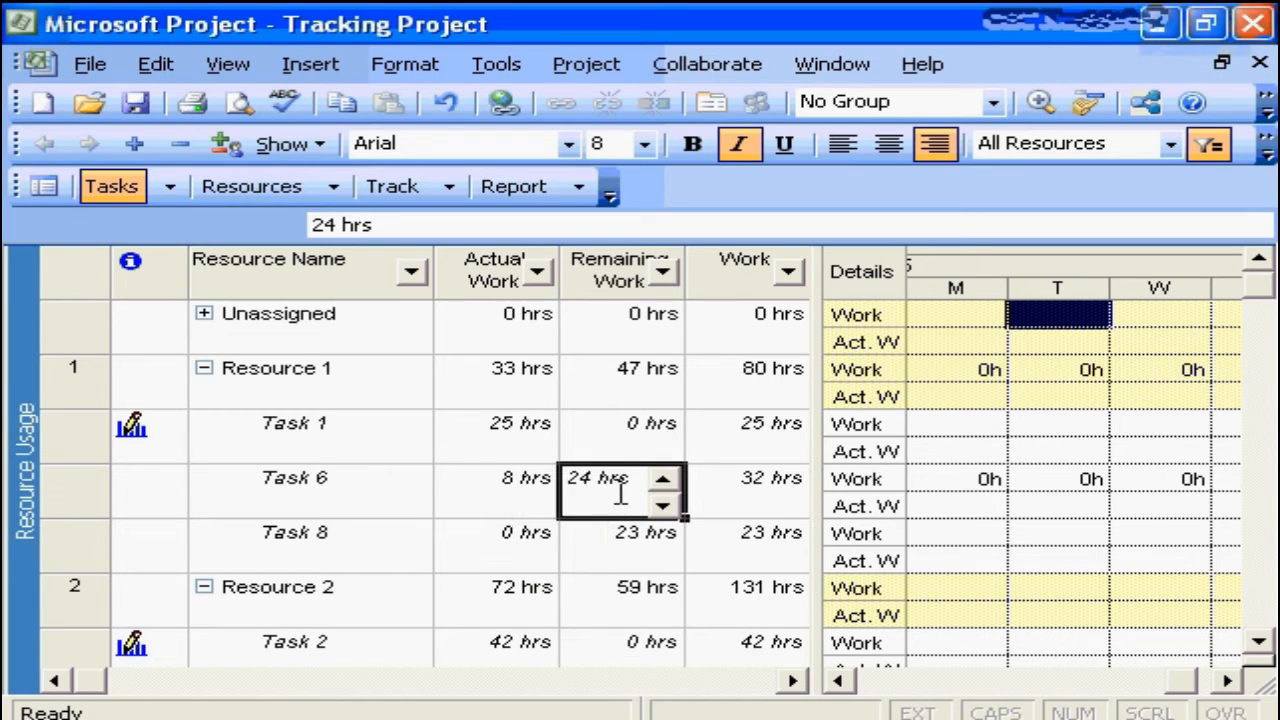
type("5")
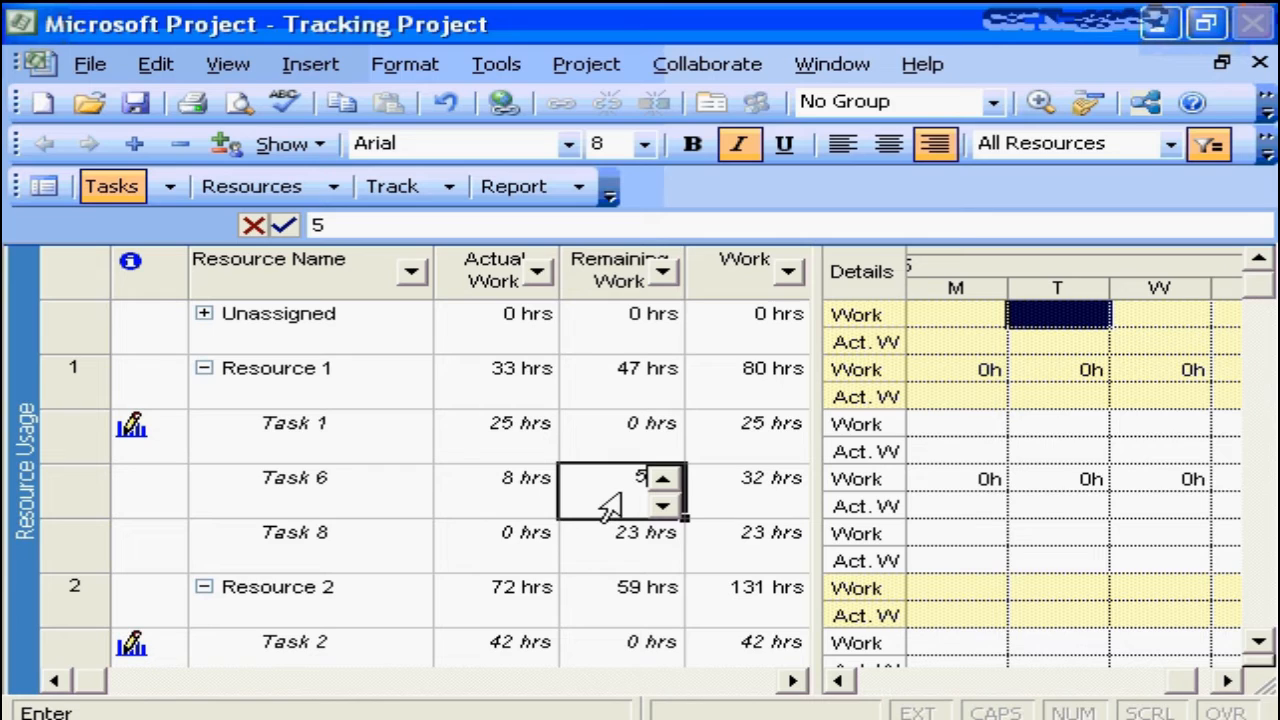
type("0")
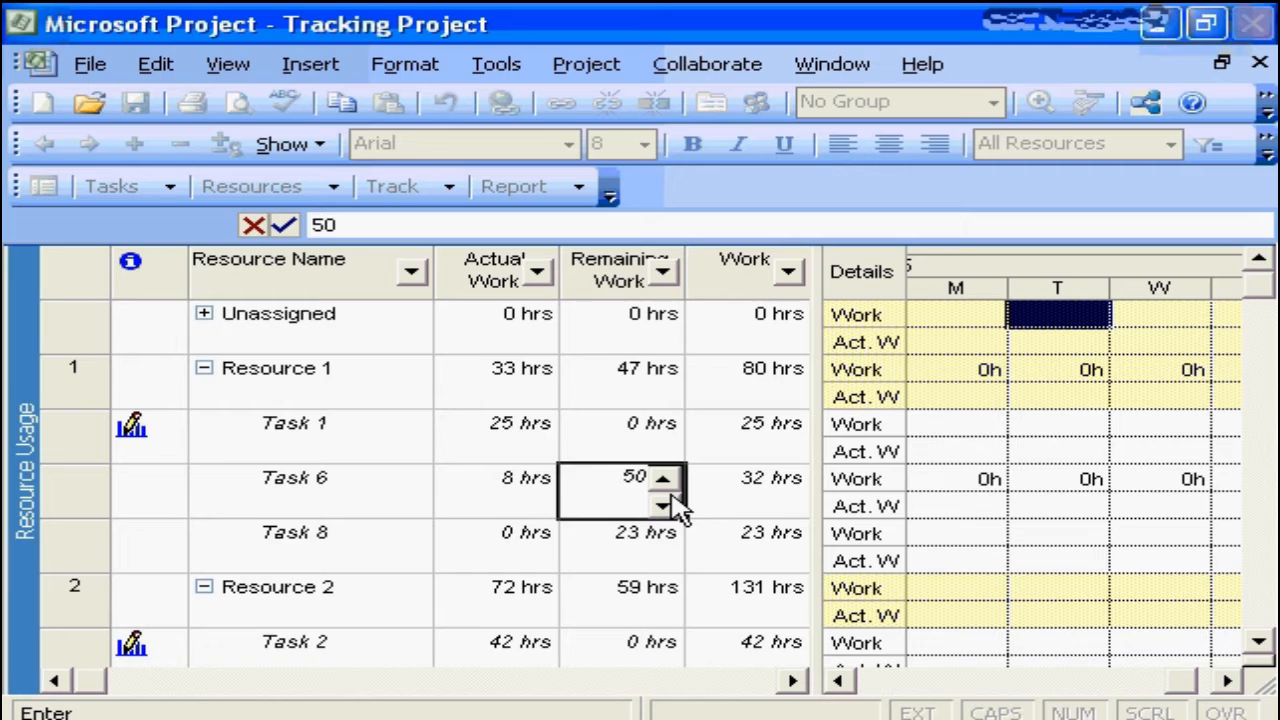
key("Return")
For Task 5 under Resource 2, set the actual work to 16 hours and the remaining work to 15 hours
scroll(470, 490, "down", 1)
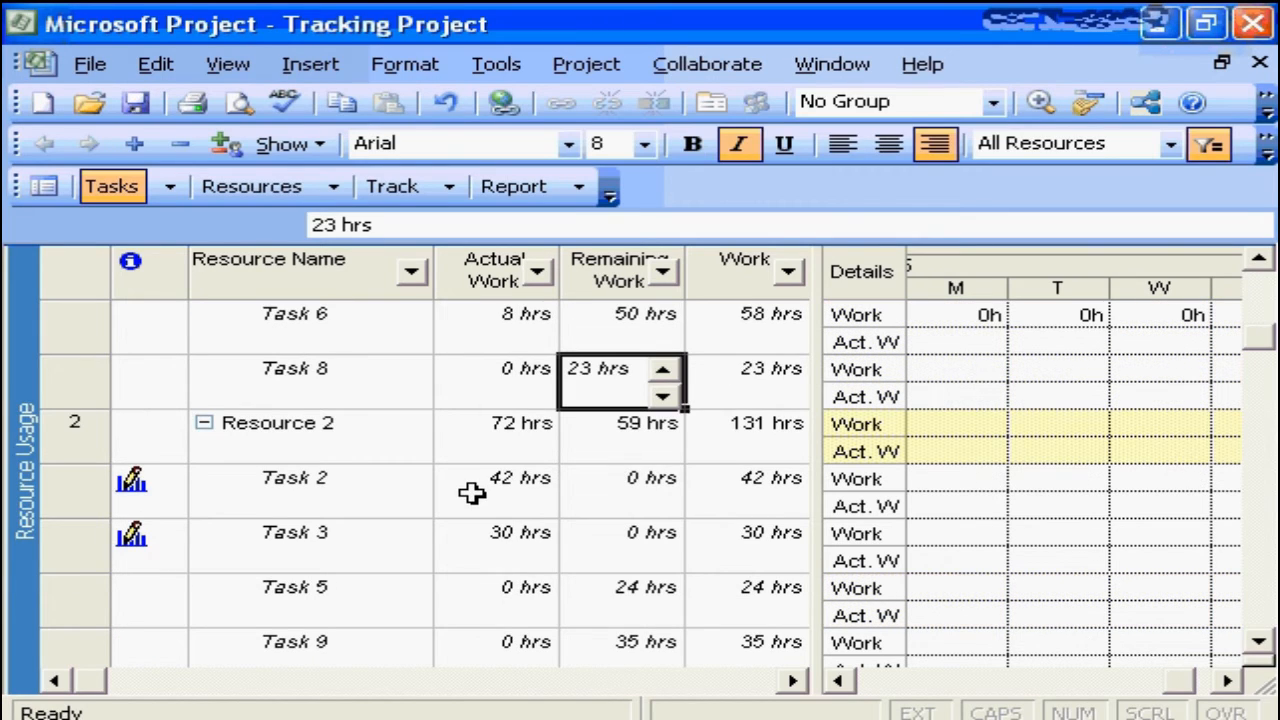
left_click(325, 590)
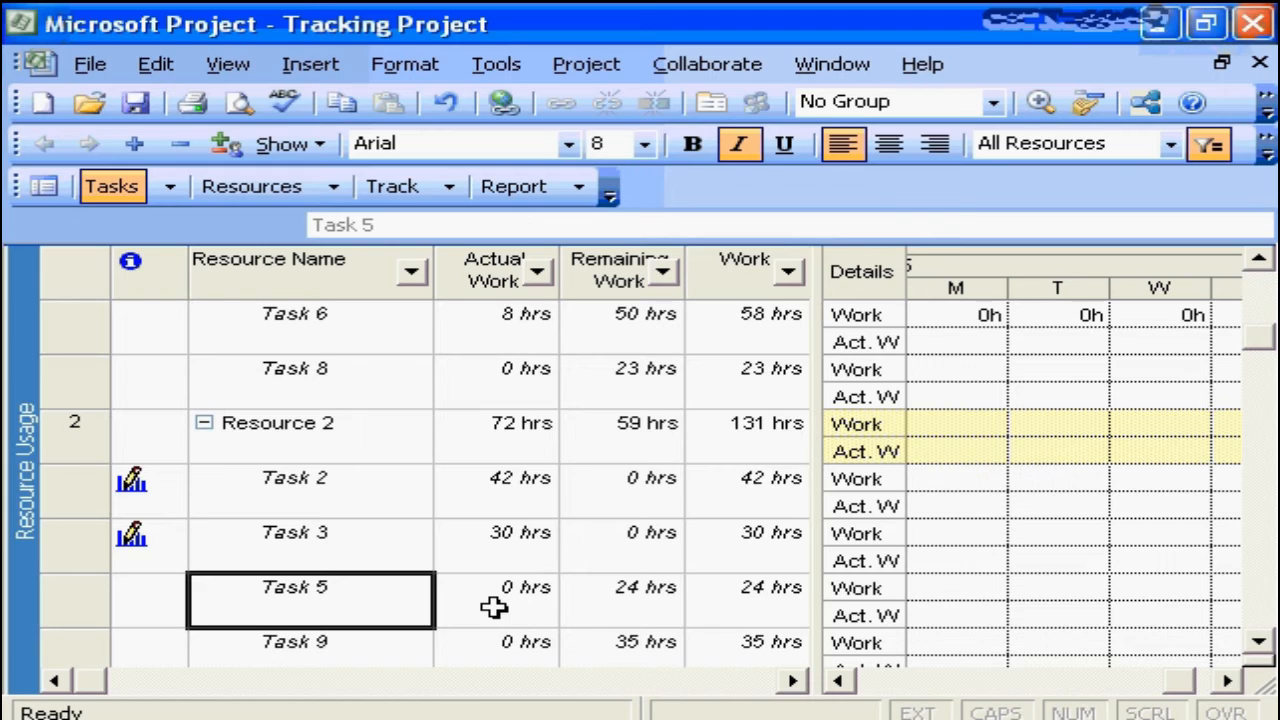
left_click(494, 607)
type("16")
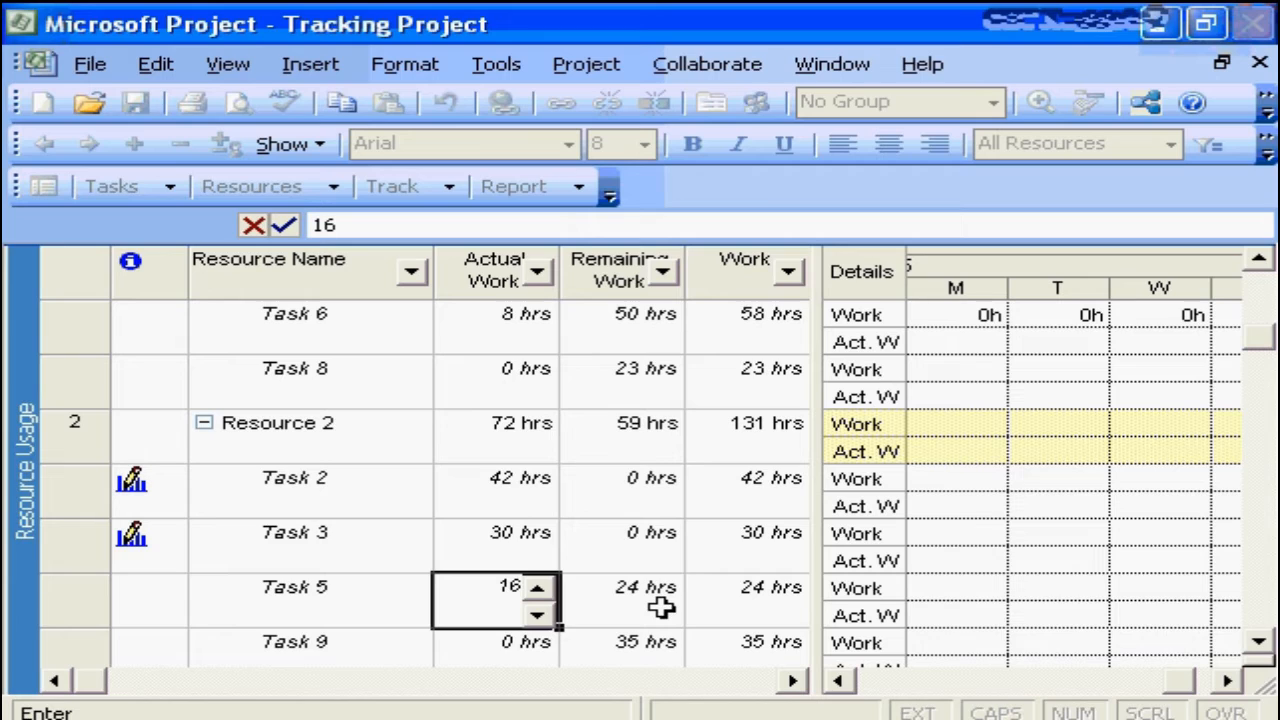
key("Return")
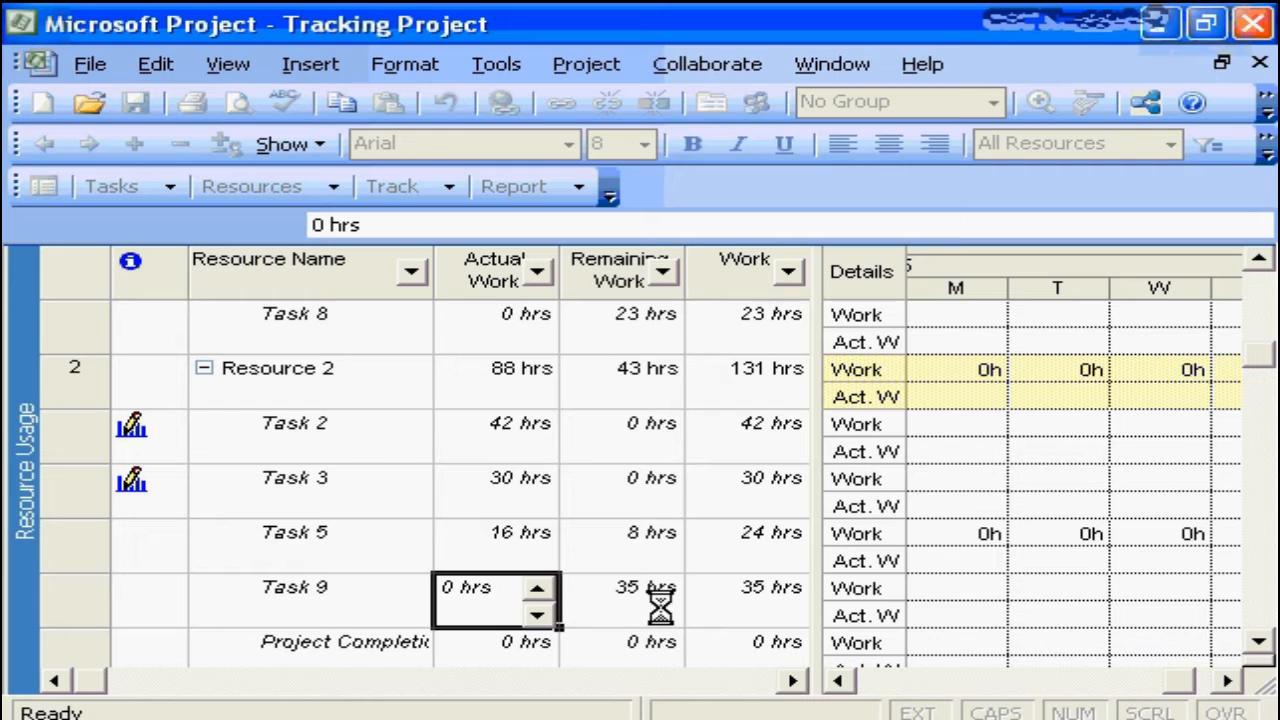
left_click(632, 548)
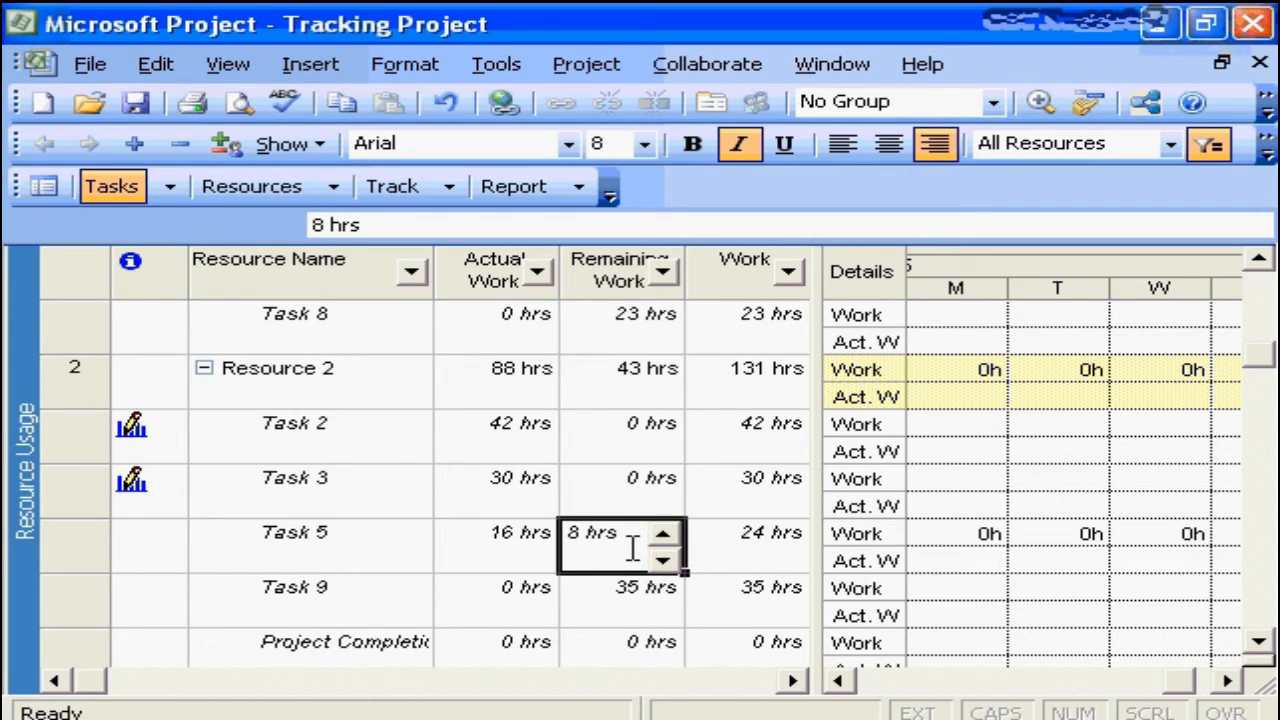
type("15")
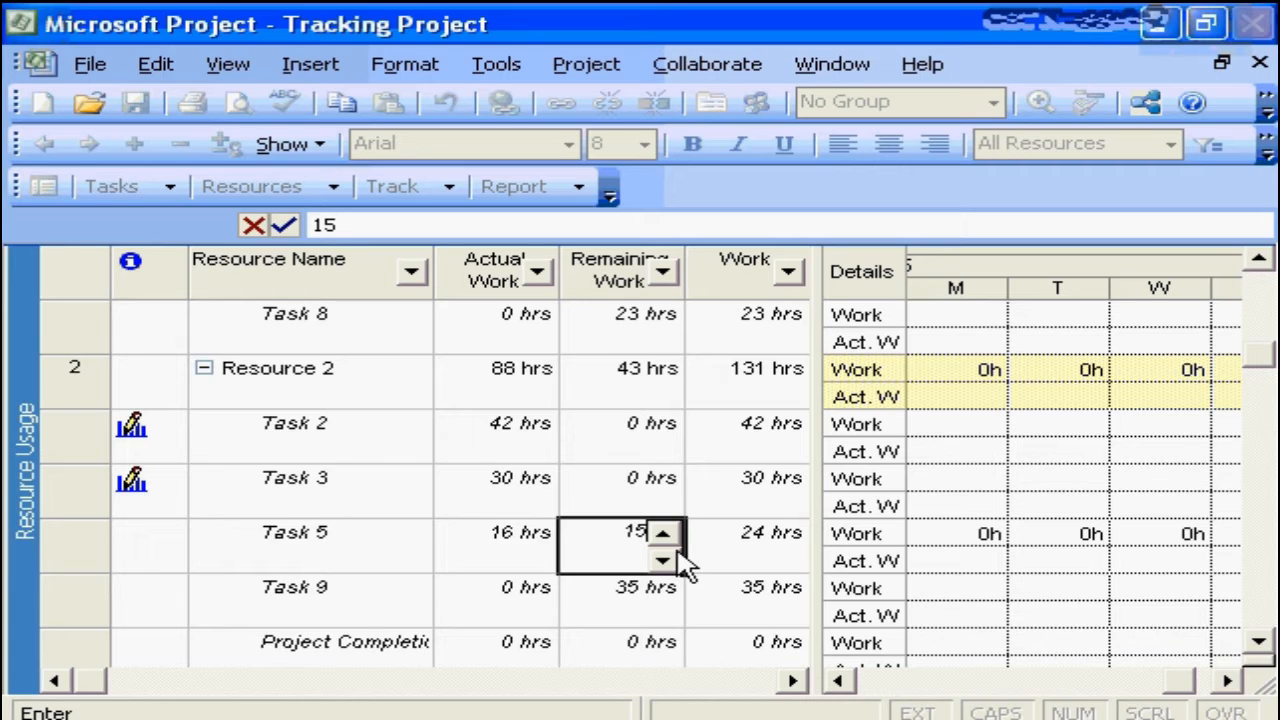
key("Return")
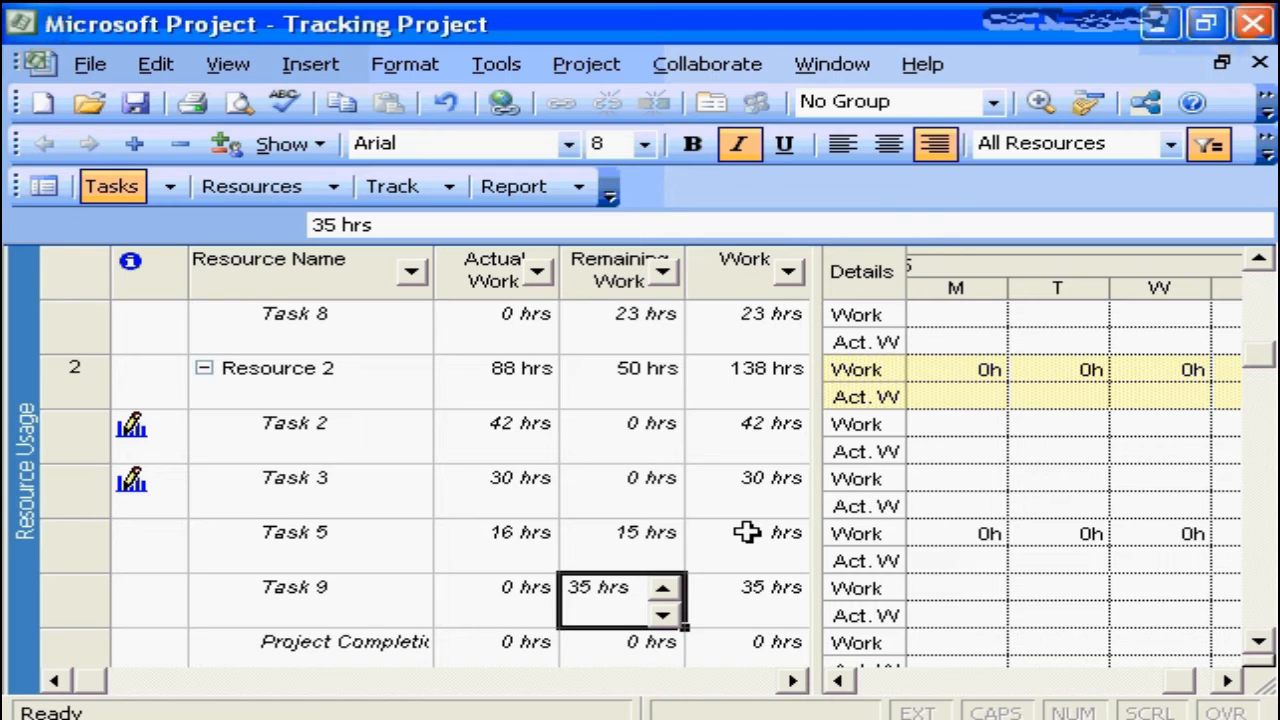
For Task 4 under Resource 3, enter 2 hours of time-phased actual work on both Wednesday and Thursday in the week of 23 Mar '03
scroll(608, 558, "down", 2)
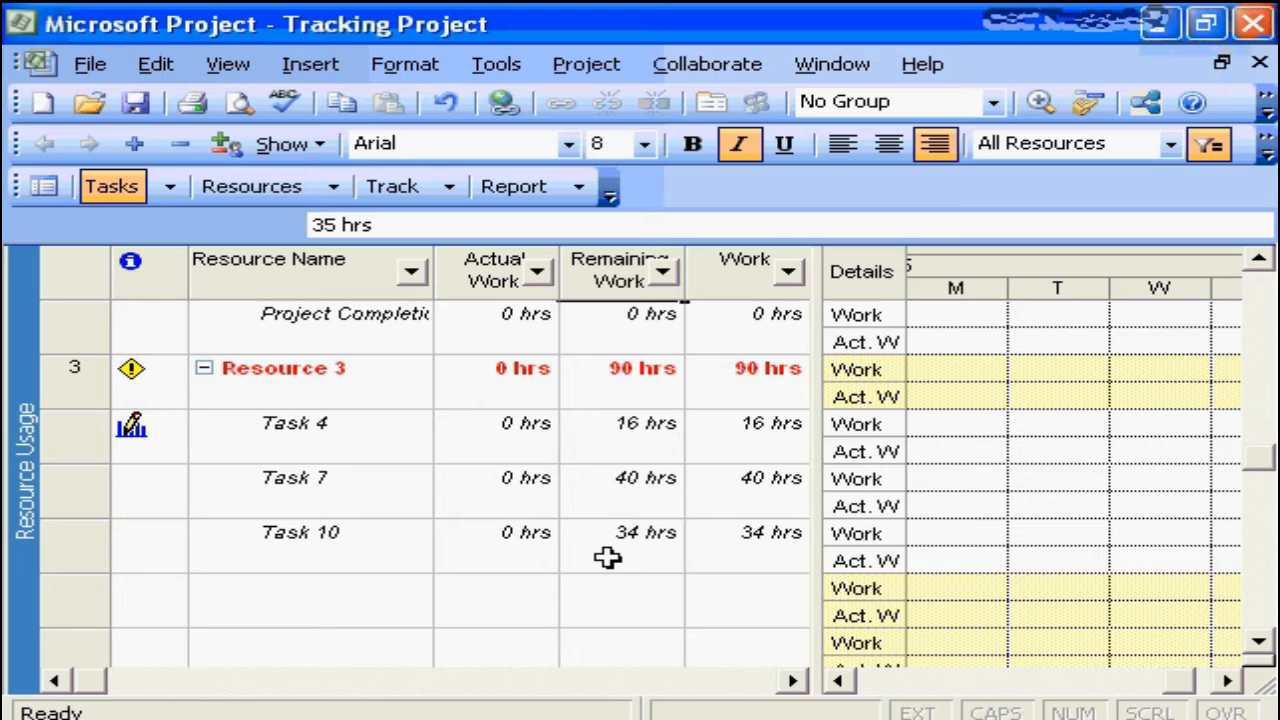
left_click(362, 461)
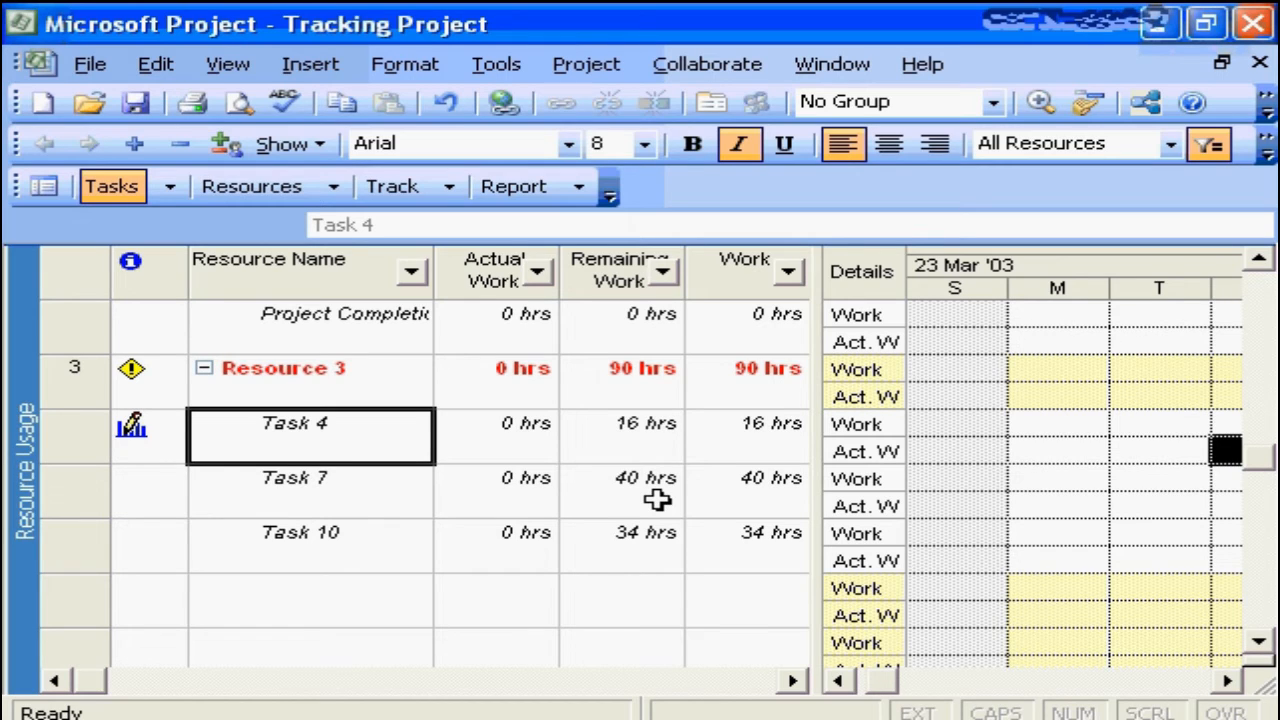
type("2")
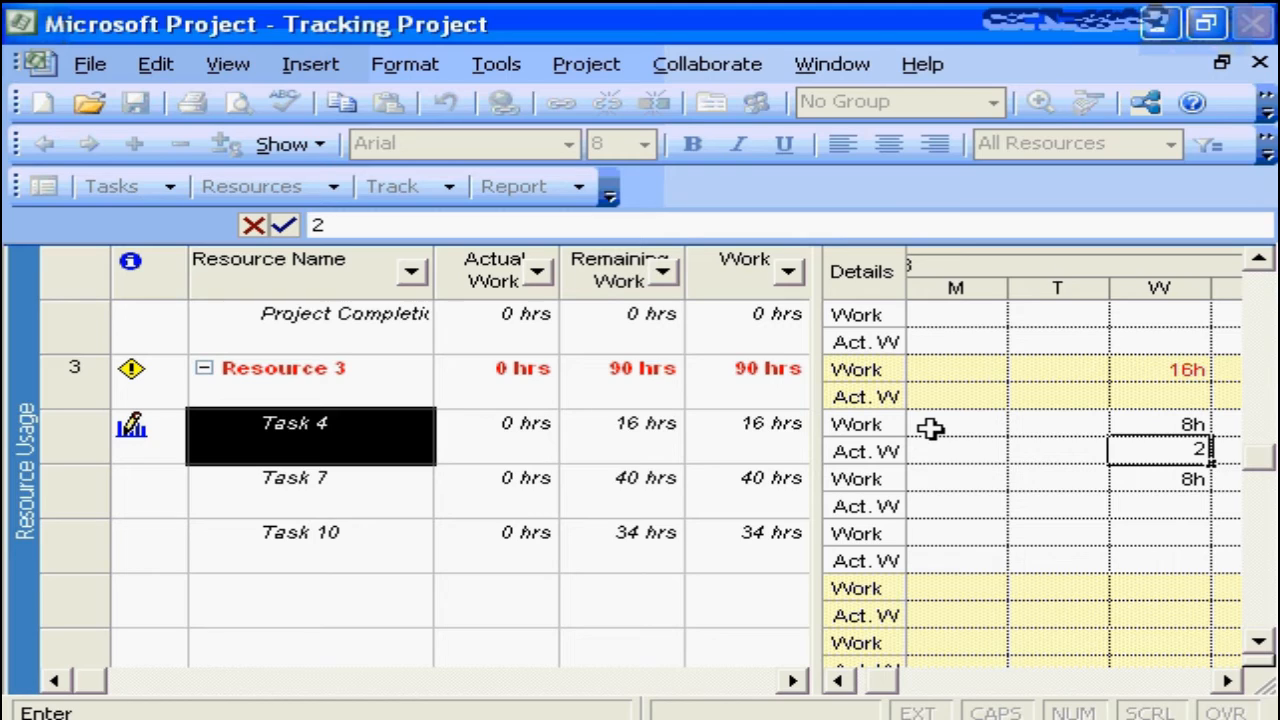
key("Return")
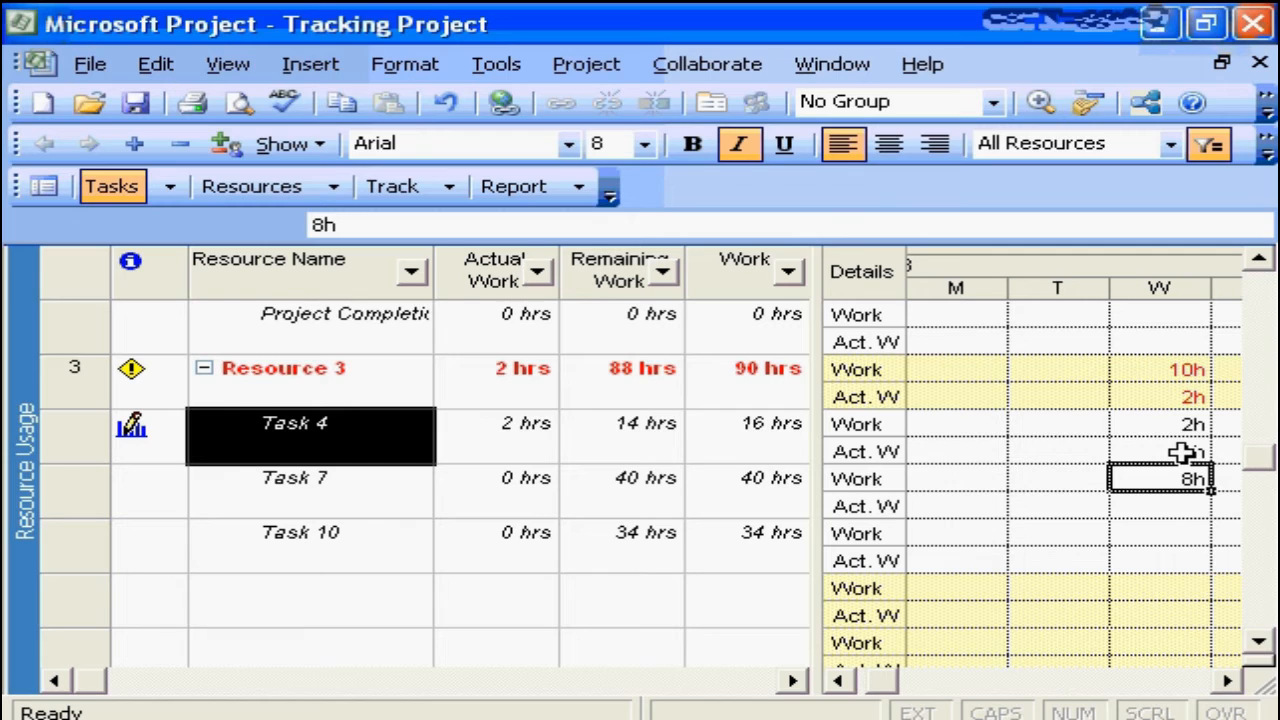
left_click(1225, 451)
type("2")
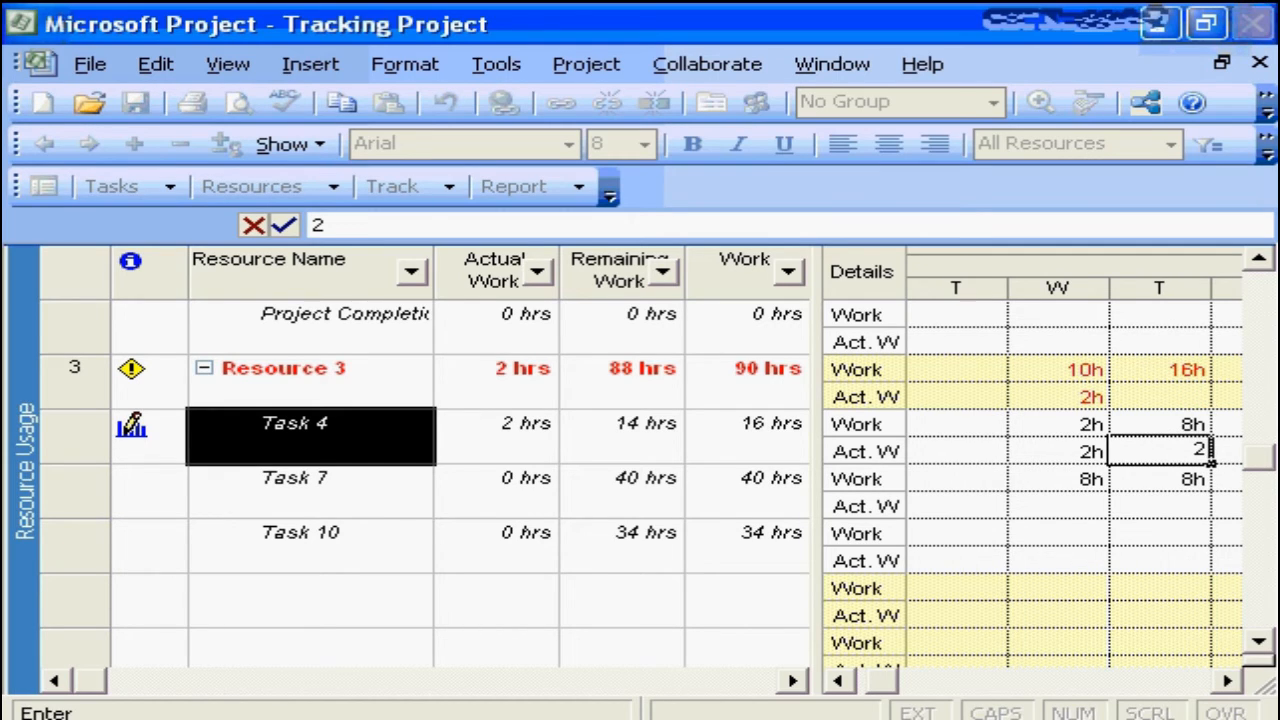
key("Return")
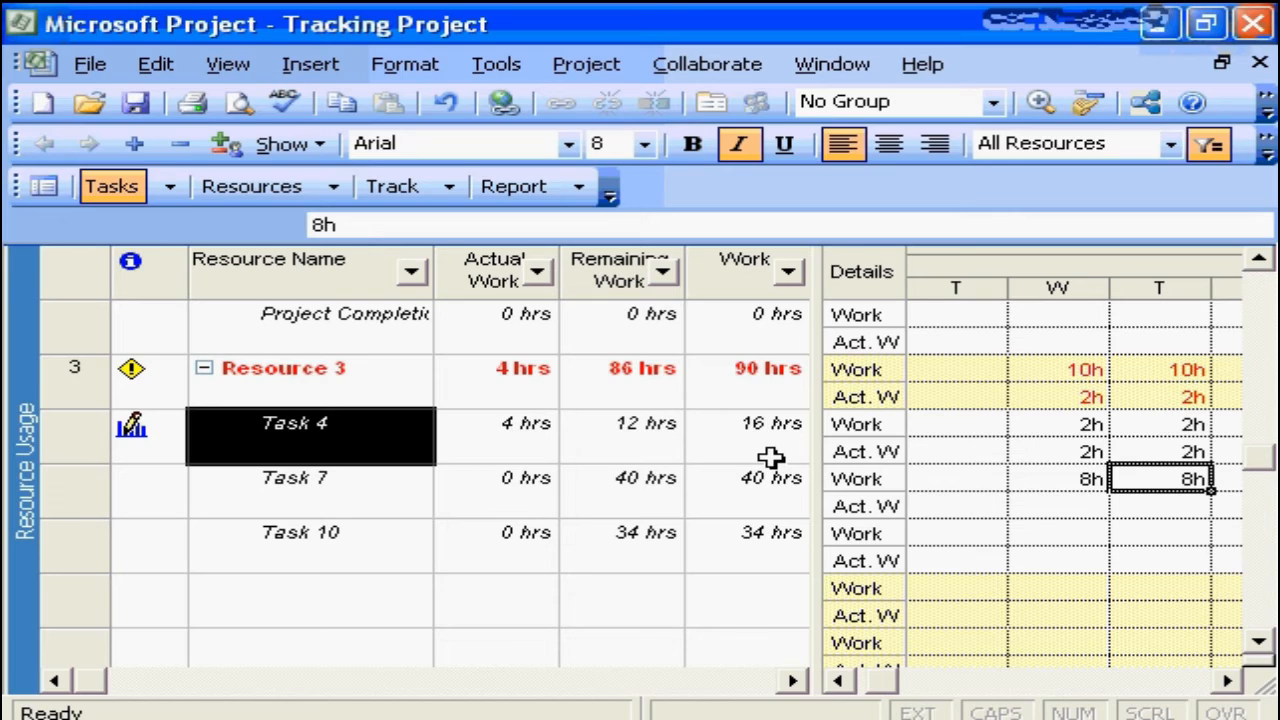
Set the remaining work of Task 4 under Resource 3 to 16 hours
left_click(622, 437)
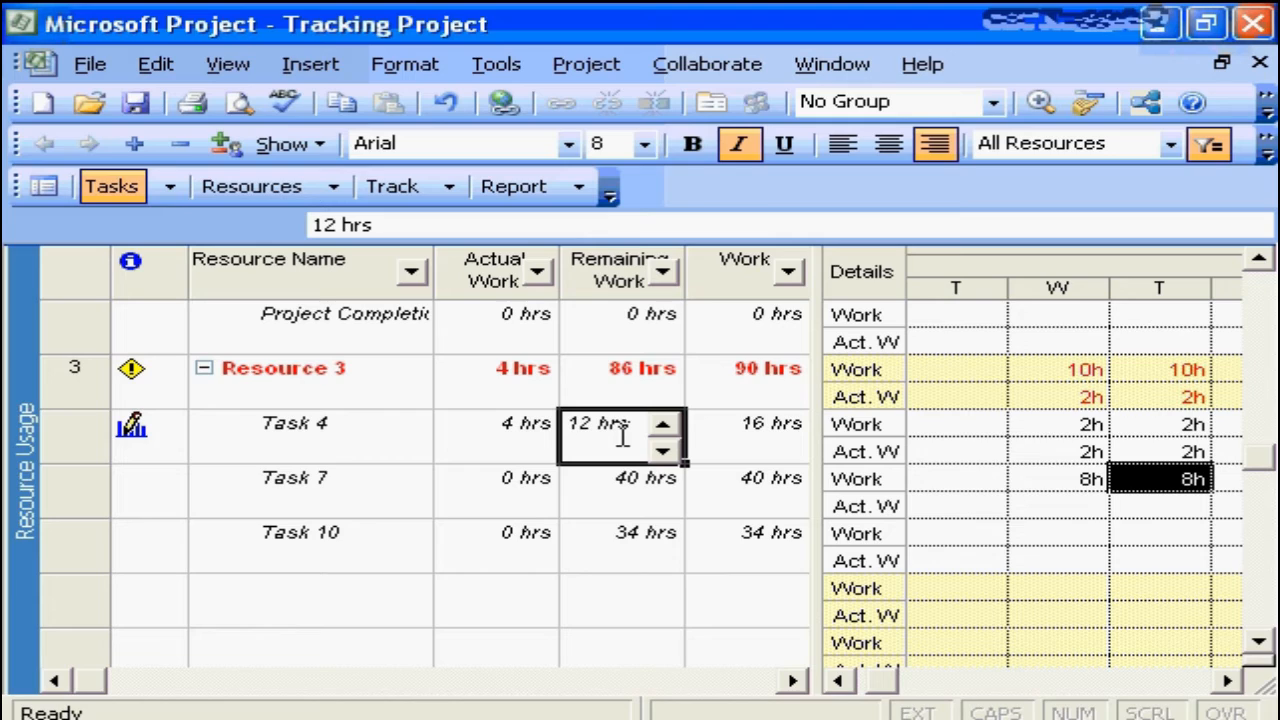
type("1")
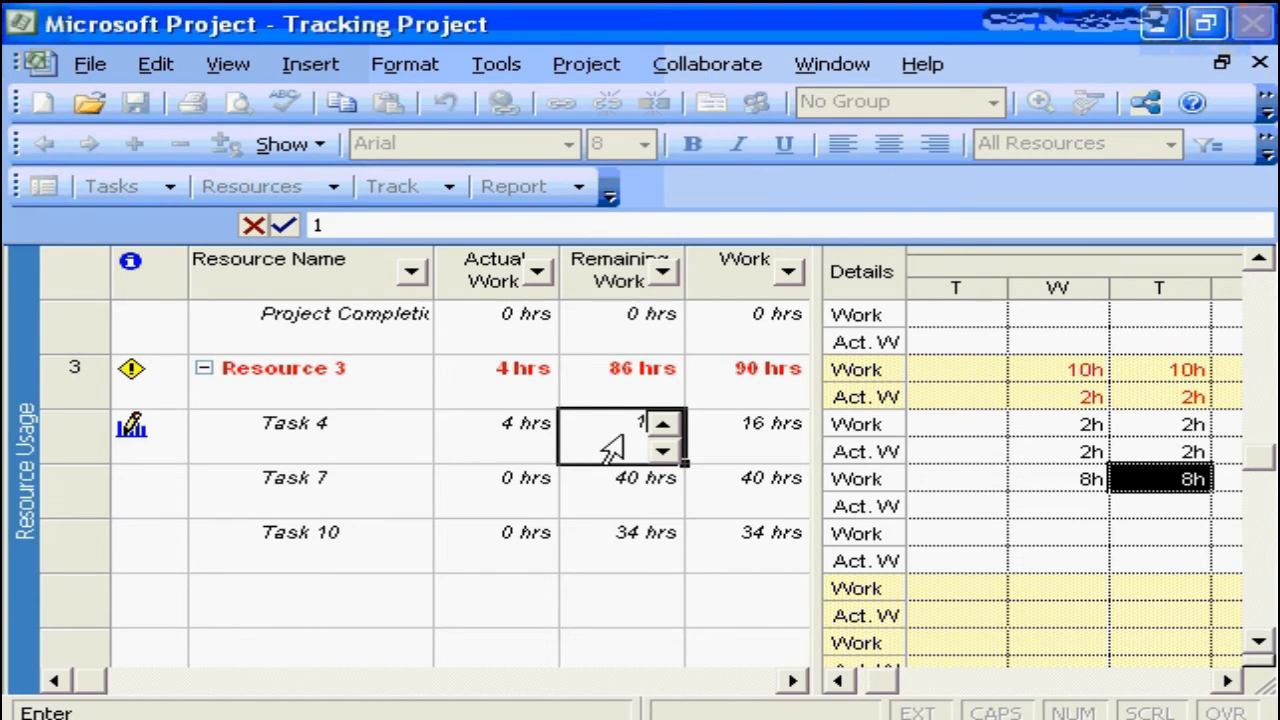
type("6")
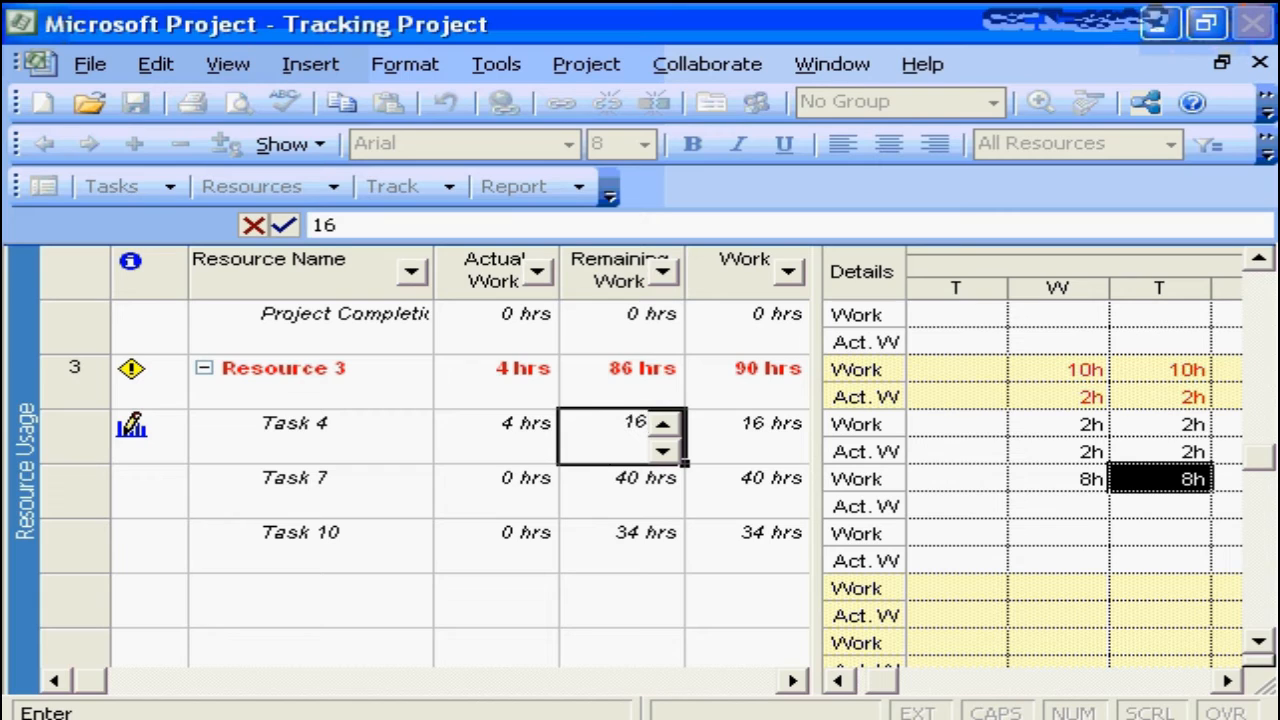
key("Return")
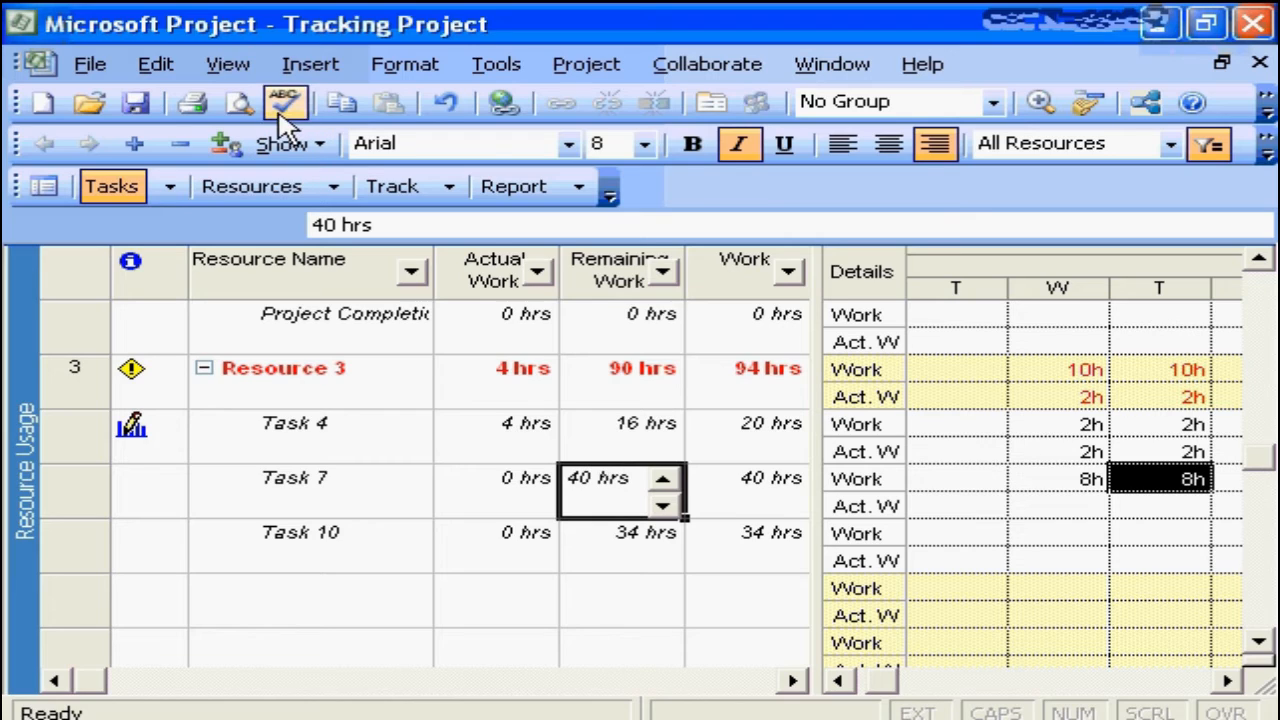
Switch to the Gantt Chart view and hide the Baseline Work, Work, Actual Work and Remaining Work columns
left_click(228, 63)
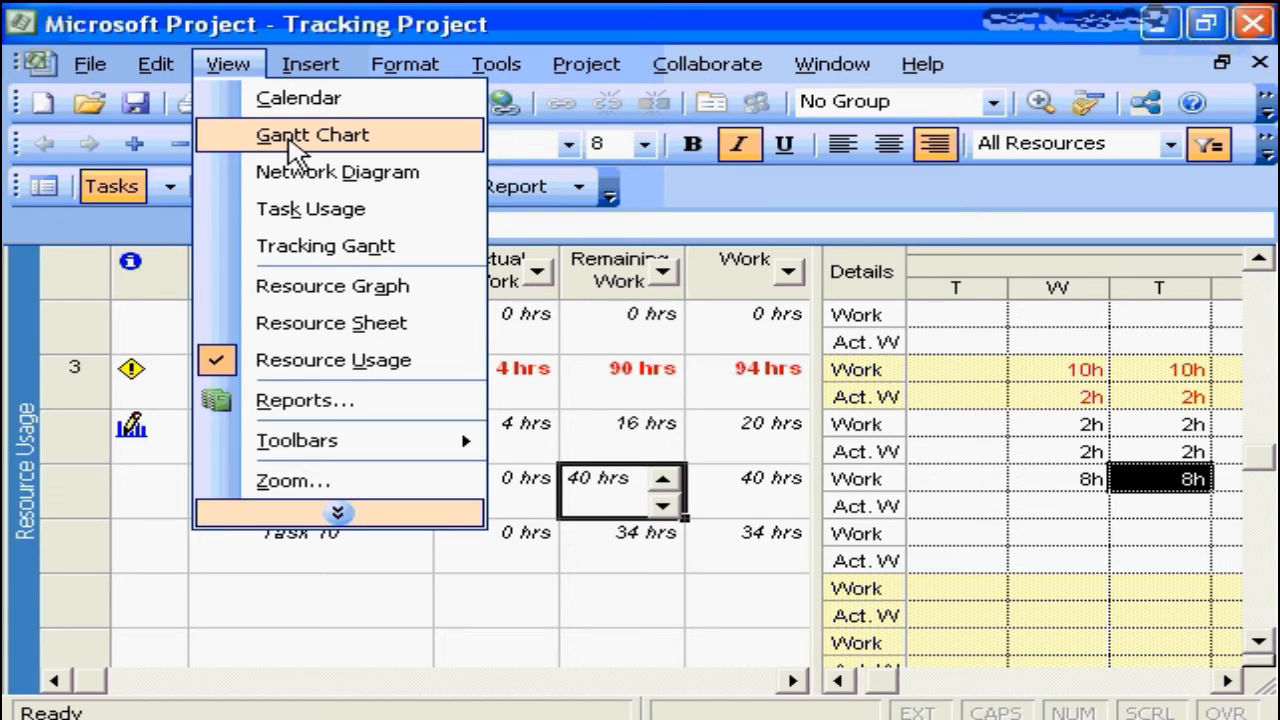
left_click(293, 150)
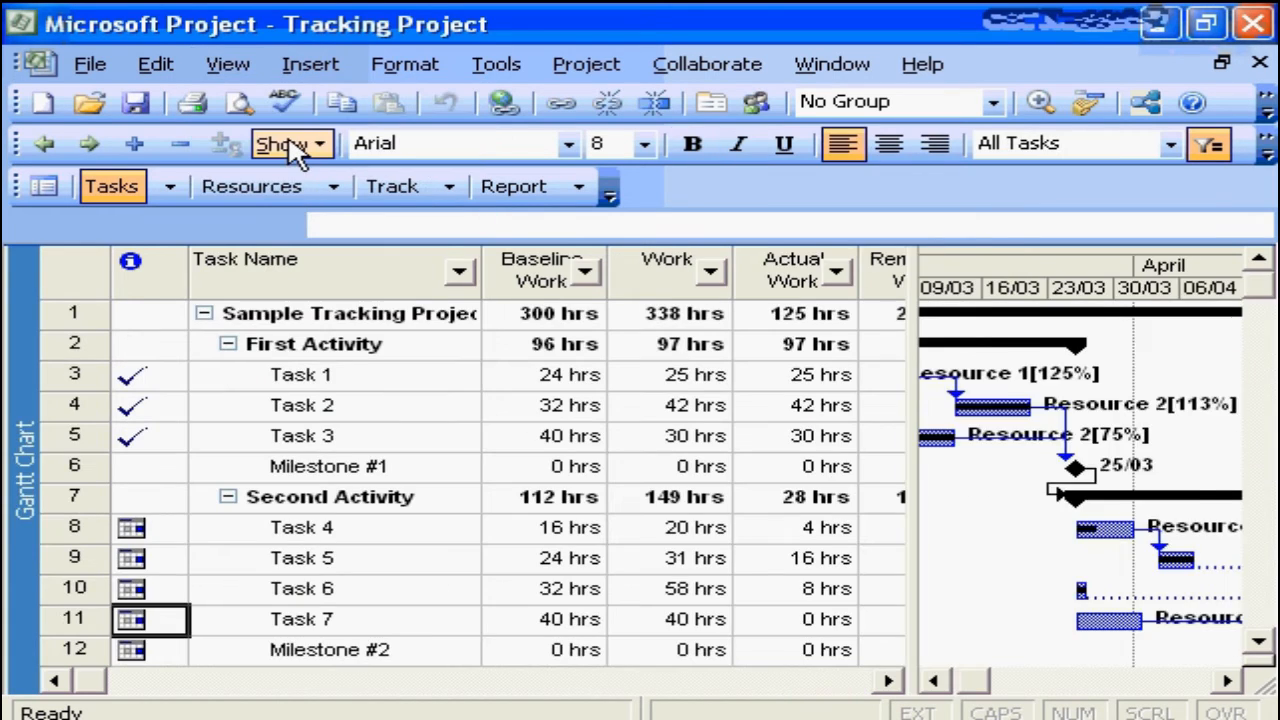
left_click(437, 314)
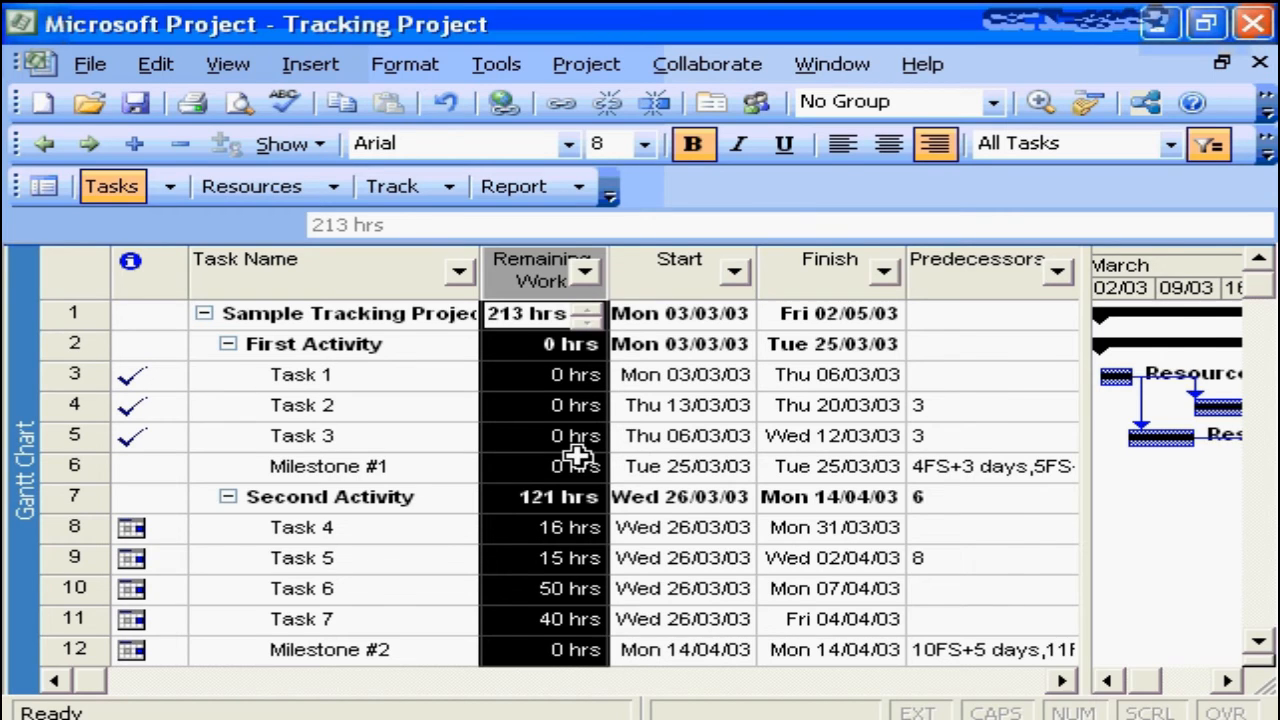
key("Delete")
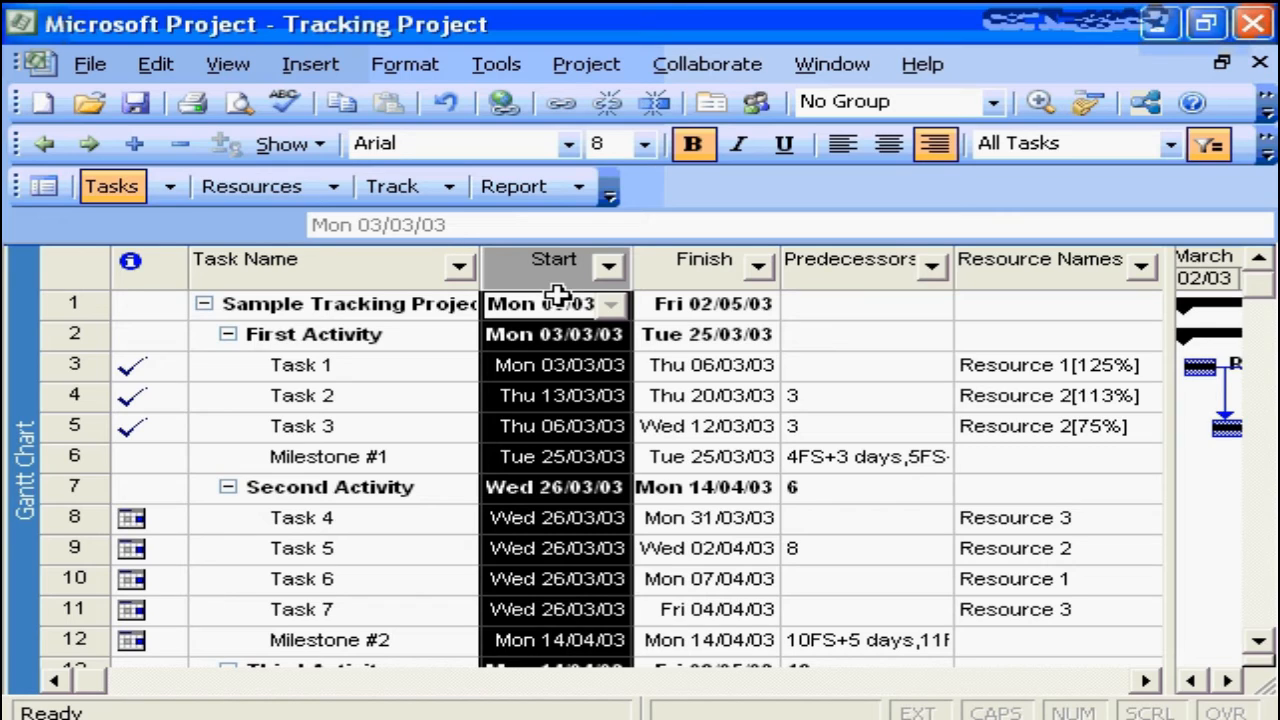
Replace the Start column with a Baseline Finish column before Finish, and narrow the task table to end after the Finish column
right_click(531, 263)
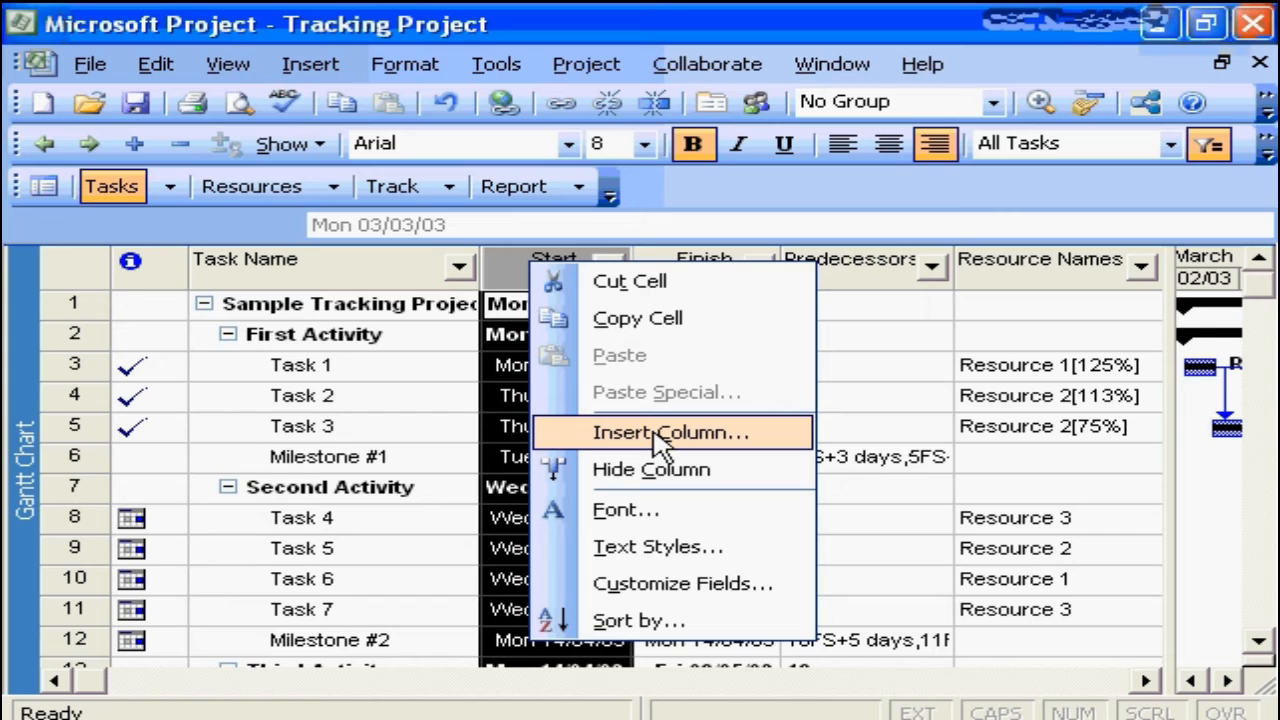
left_click(654, 433)
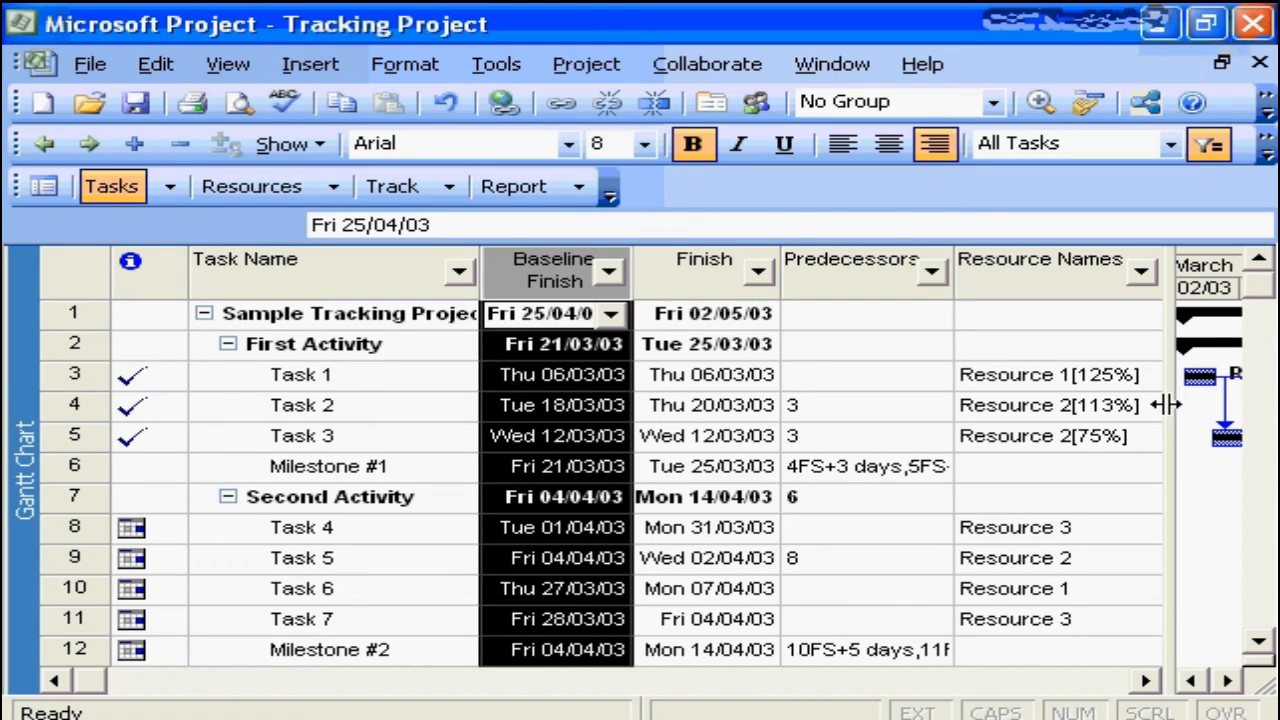
left_click_drag(1167, 404, 787, 404)
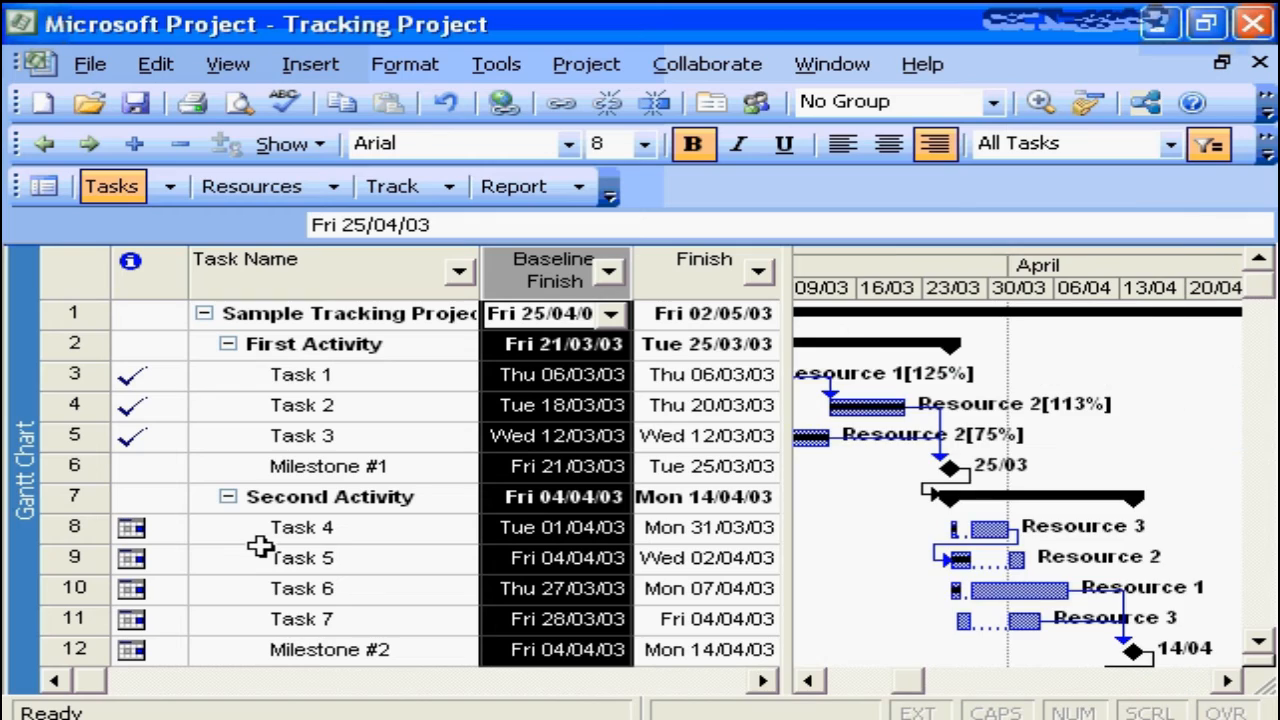
Examine Task 6 in the Gantt Chart and the late-March work and actual work of all three resources in the Resource Usage view
left_click(283, 590)
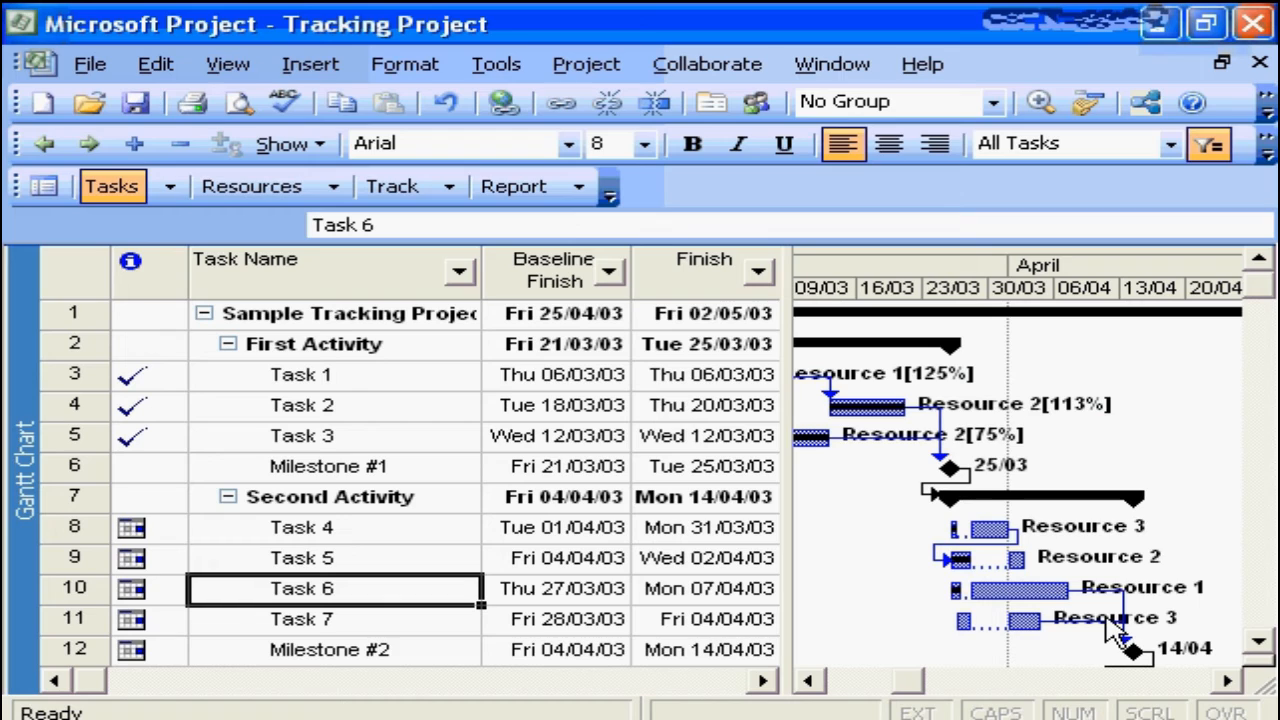
scroll(1110, 630, "down", 1)
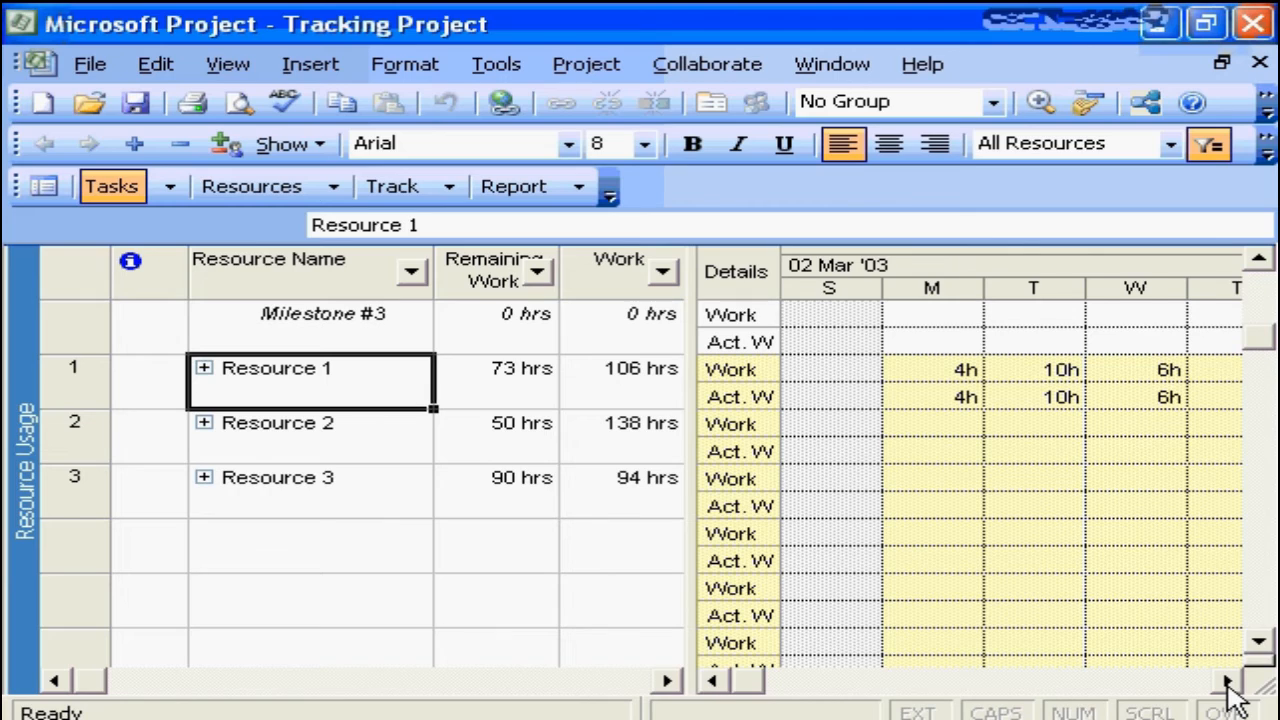
left_click(1228, 682)
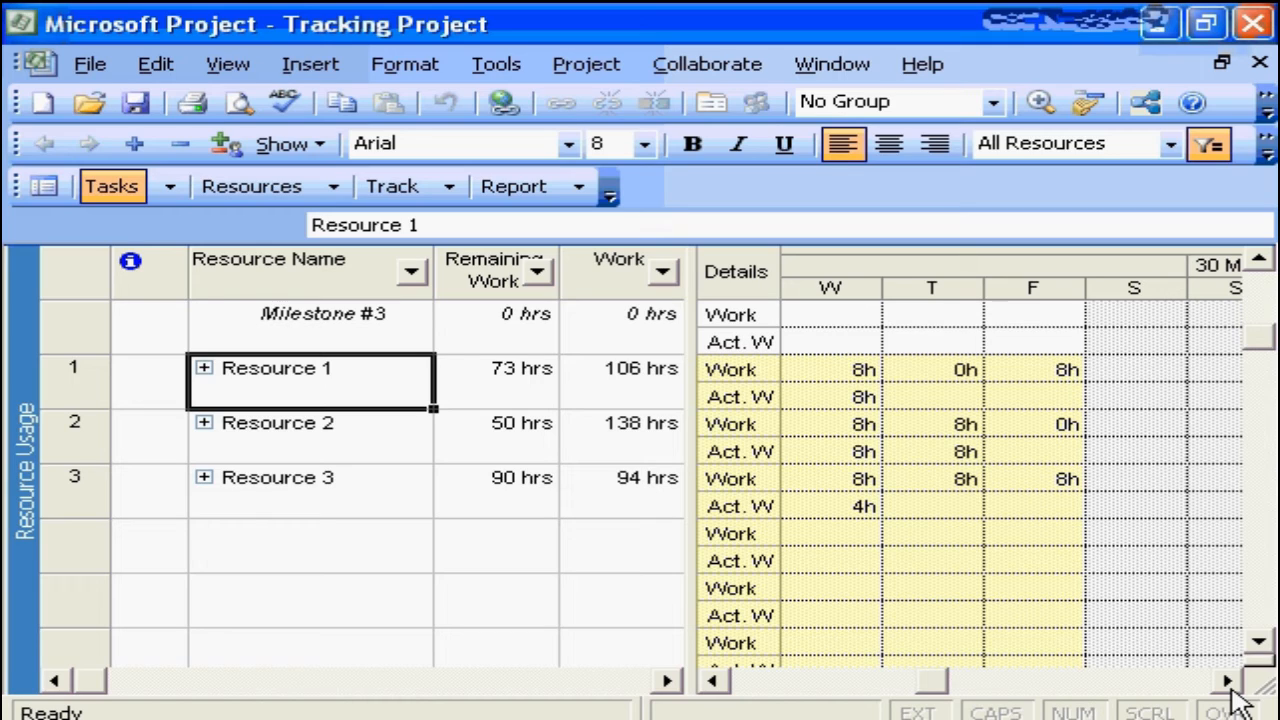
left_click(1228, 682)
Return to the Gantt Chart view and assign Resource 2 to Task 6 in addition to Resource 1
left_click(228, 64)
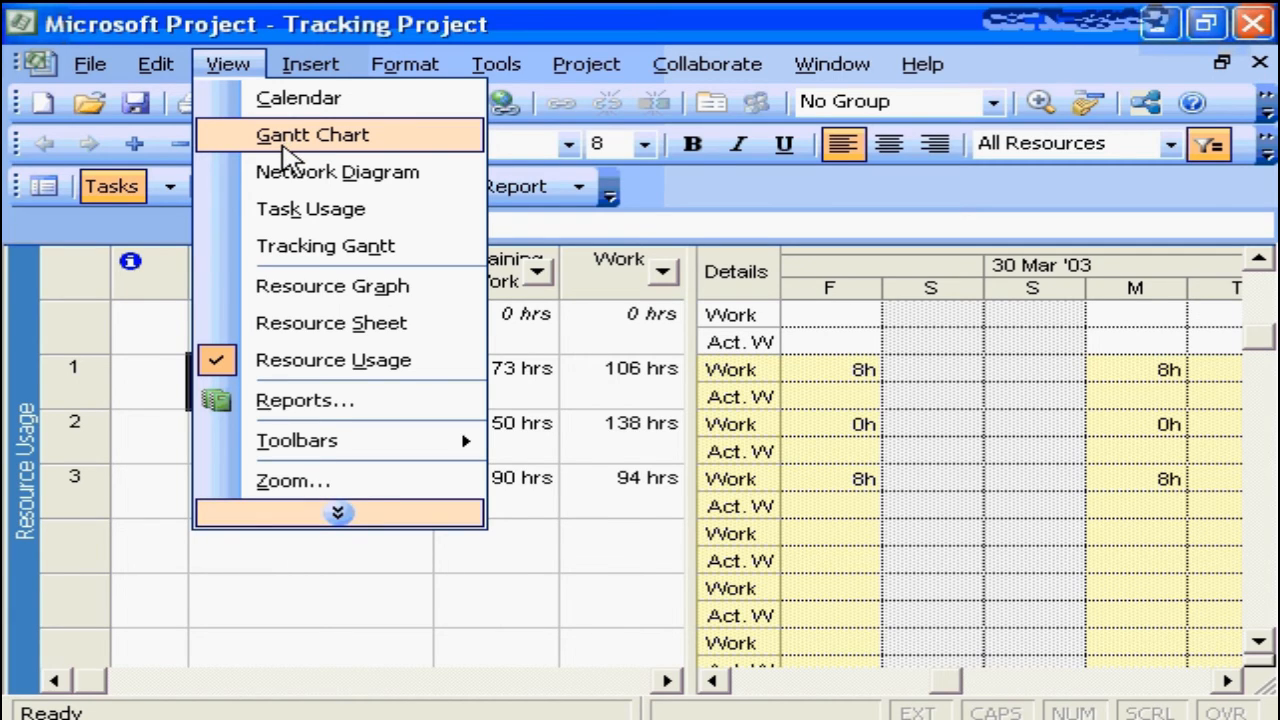
left_click(289, 140)
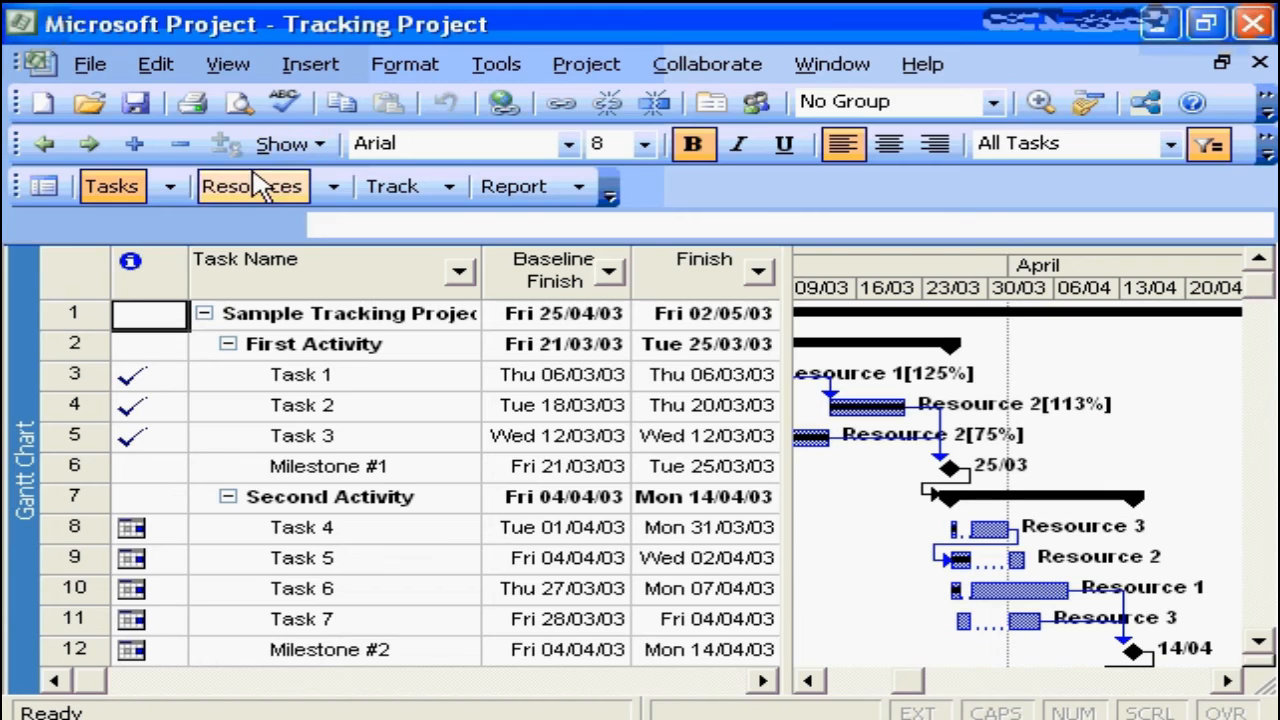
left_click(272, 588)
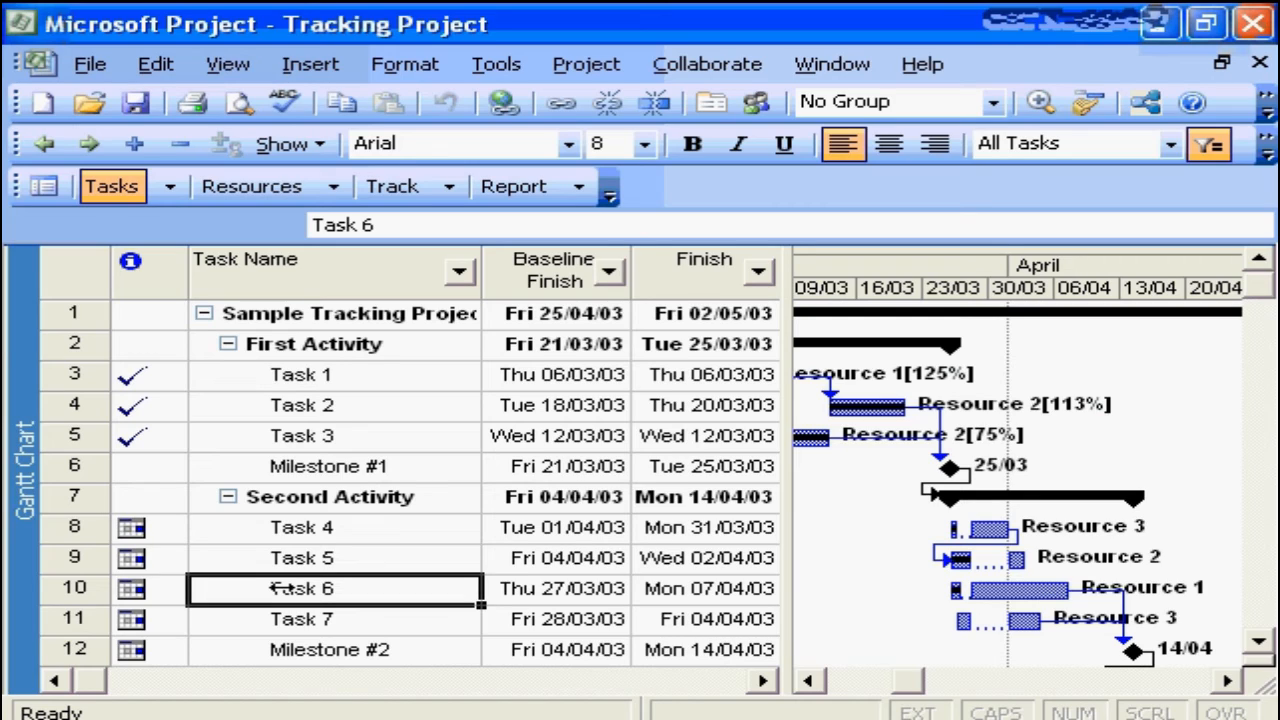
left_click(756, 101)
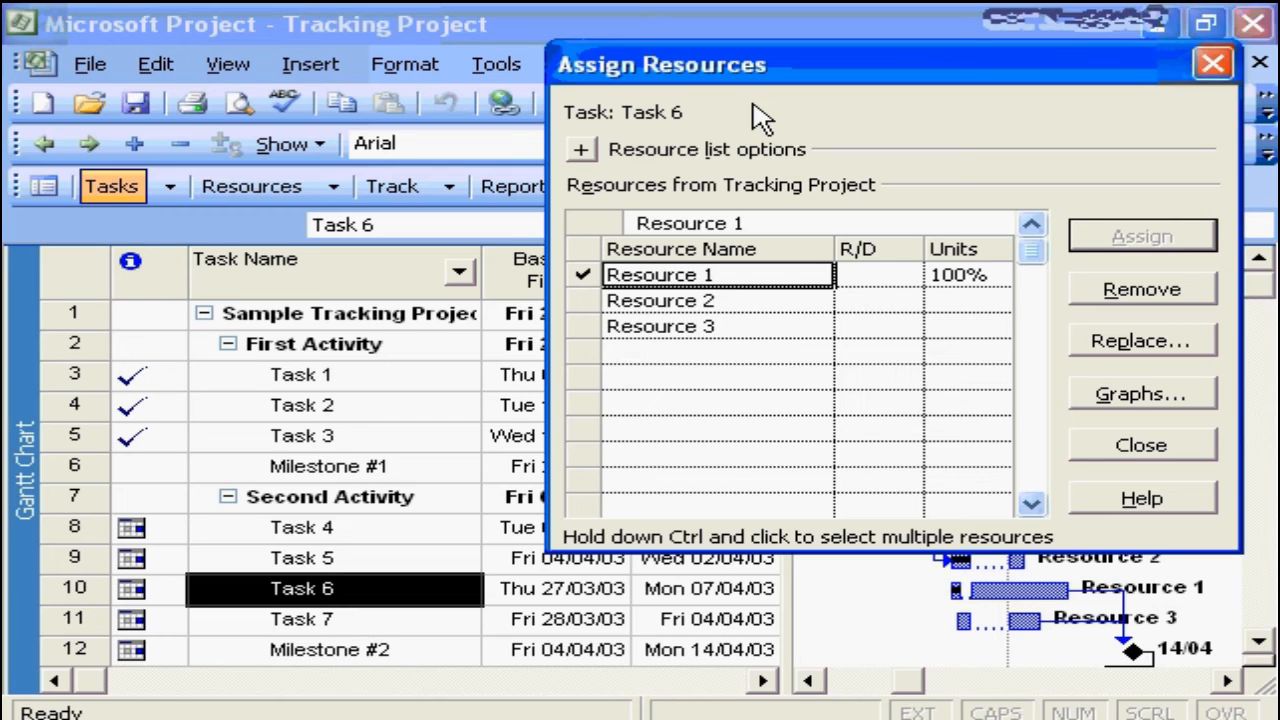
left_click(717, 301)
left_click(1131, 237)
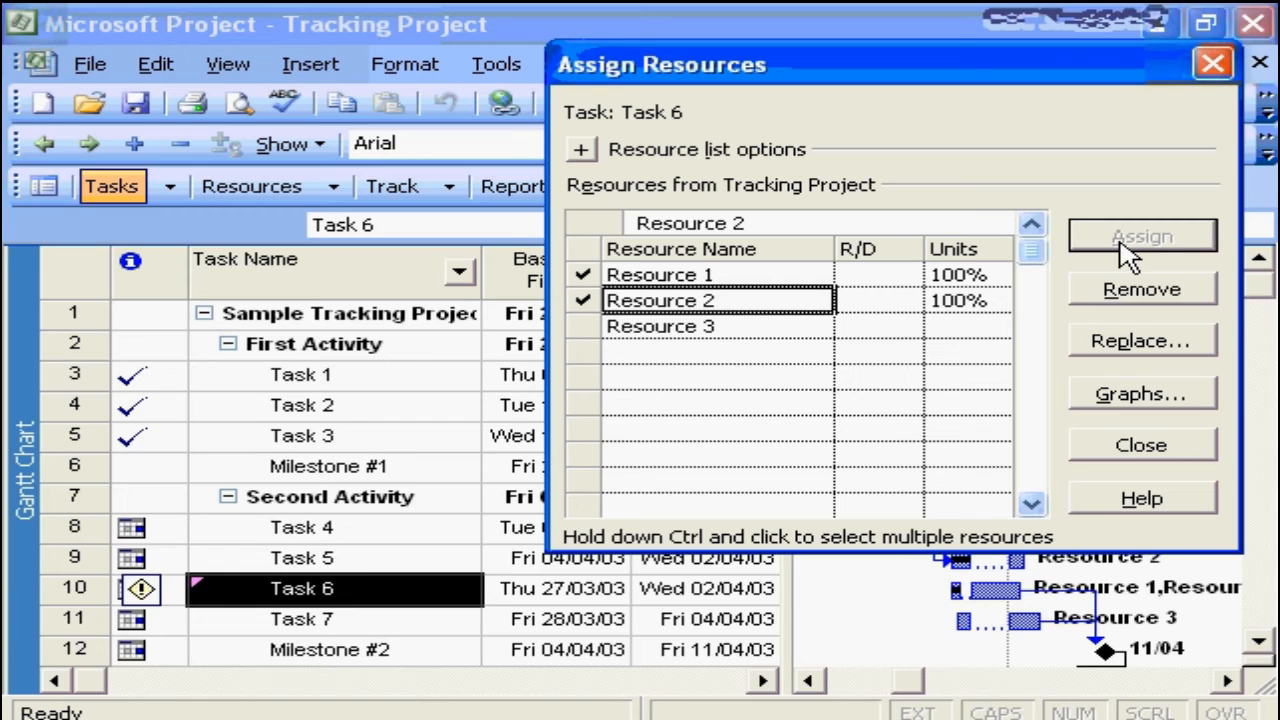
left_click(1141, 447)
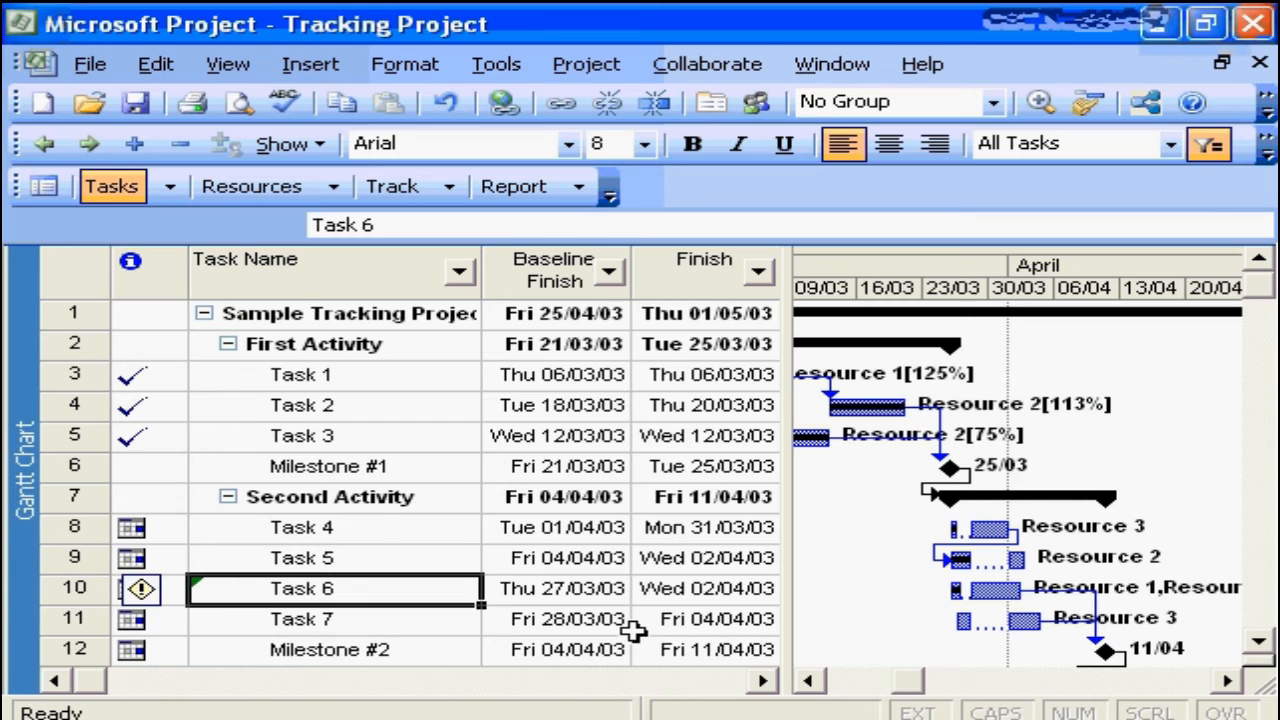
Remove the dependency links among Task 8, Task 9, Task 10 and Milestone #3 in the Third Activity and review the schedule
scroll(632, 630, "down", 2)
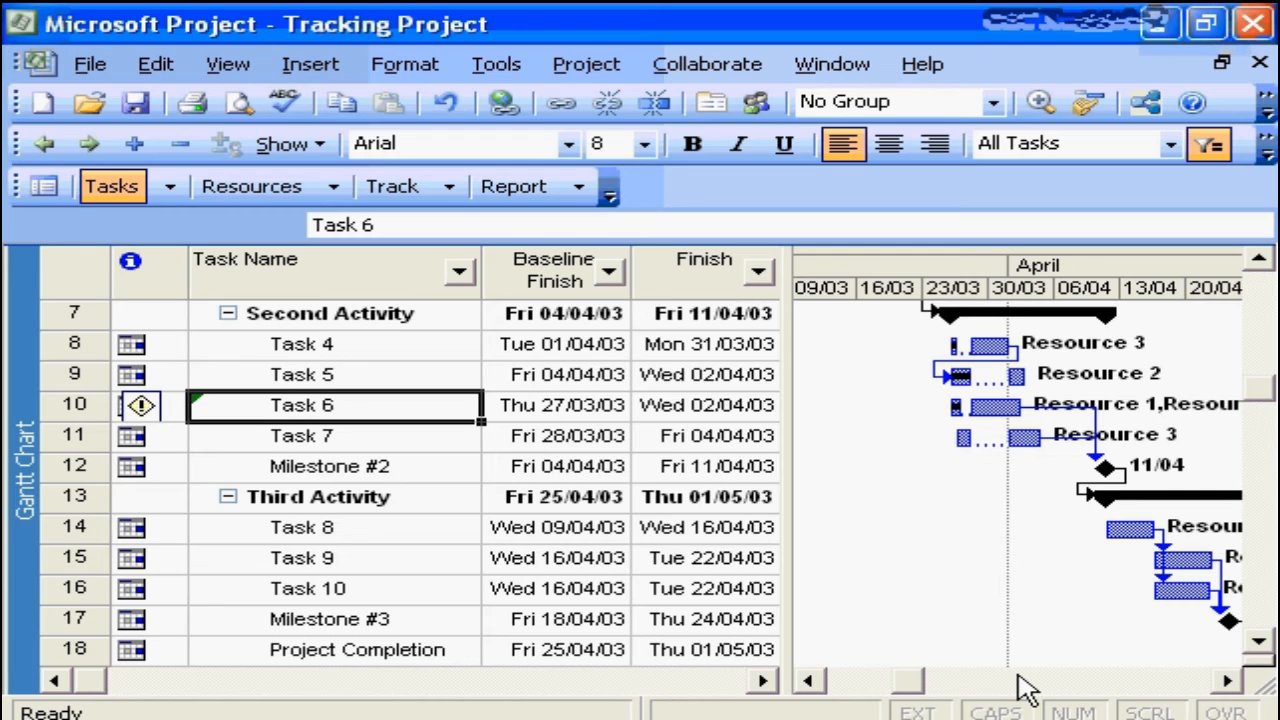
left_click(1227, 681)
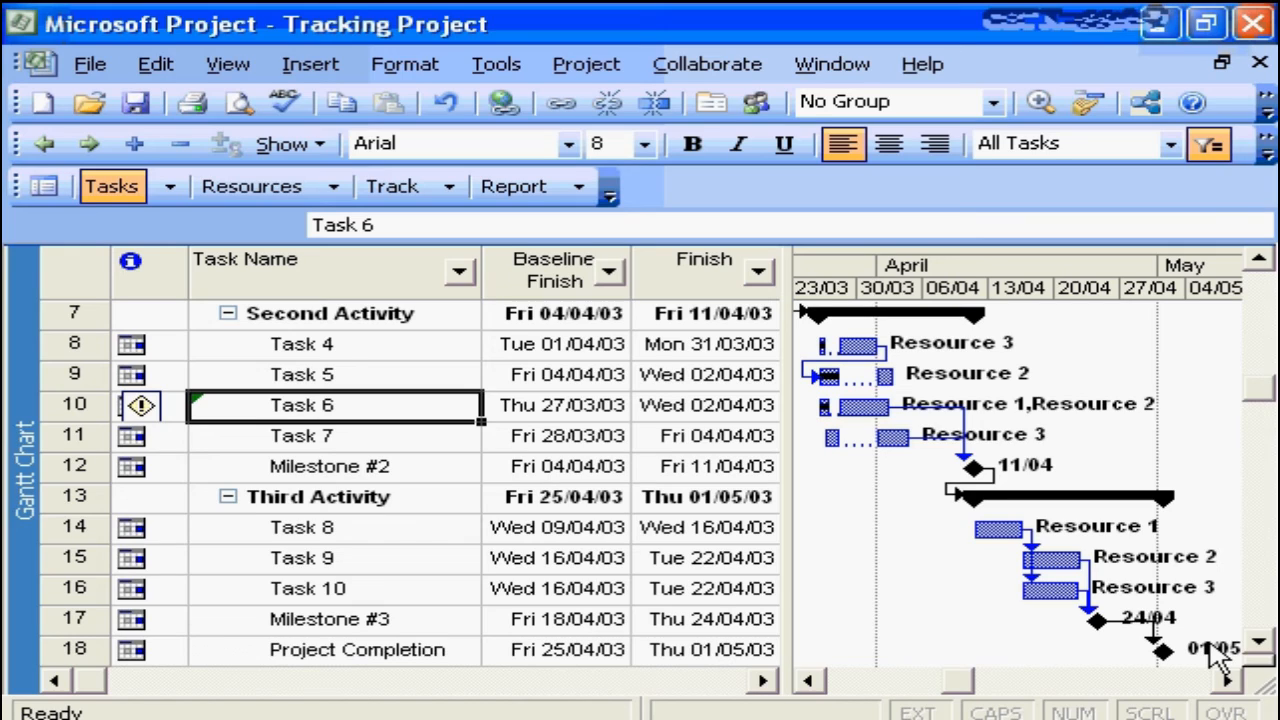
left_click(308, 560)
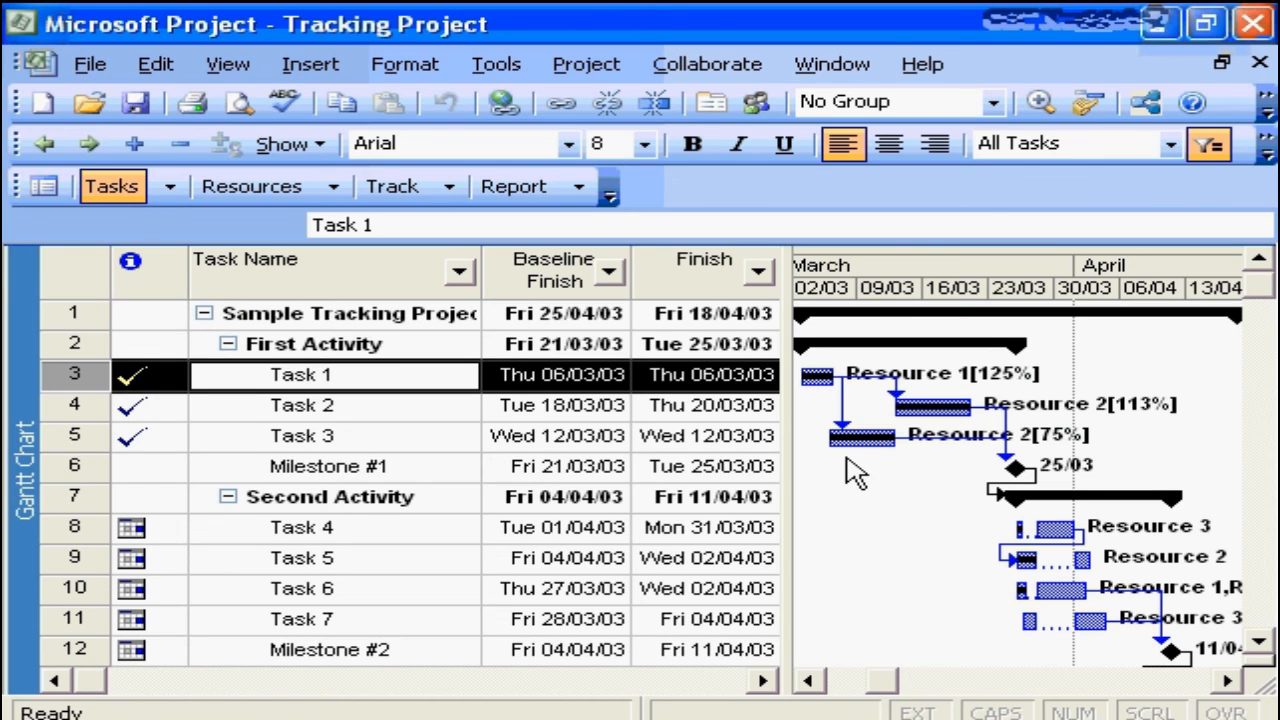
scroll(855, 473, "down", 1)
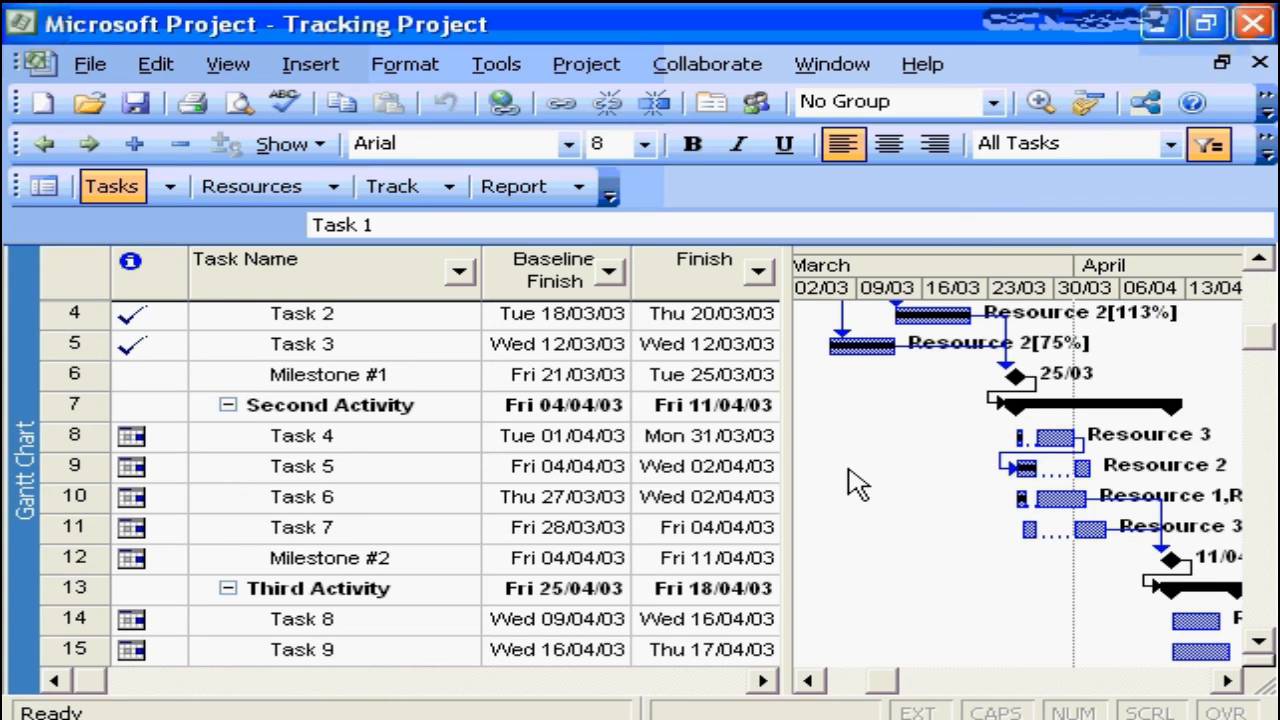
scroll(855, 485, "down", 1)
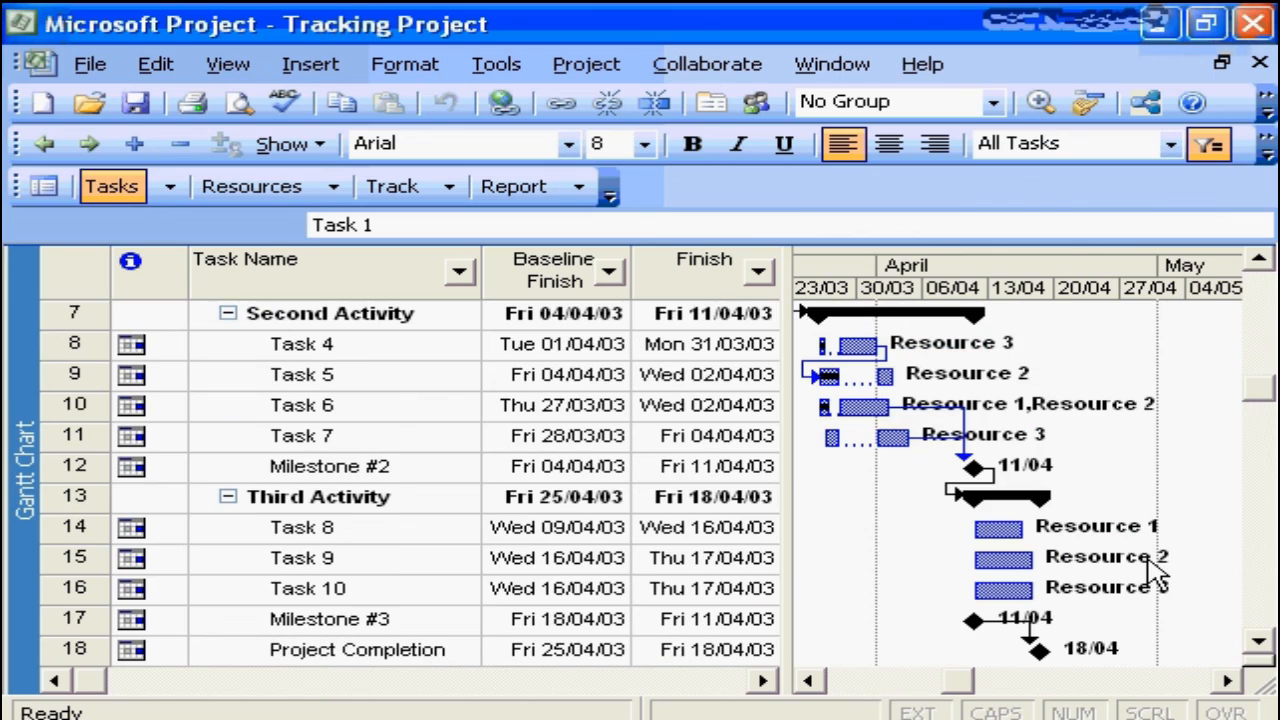